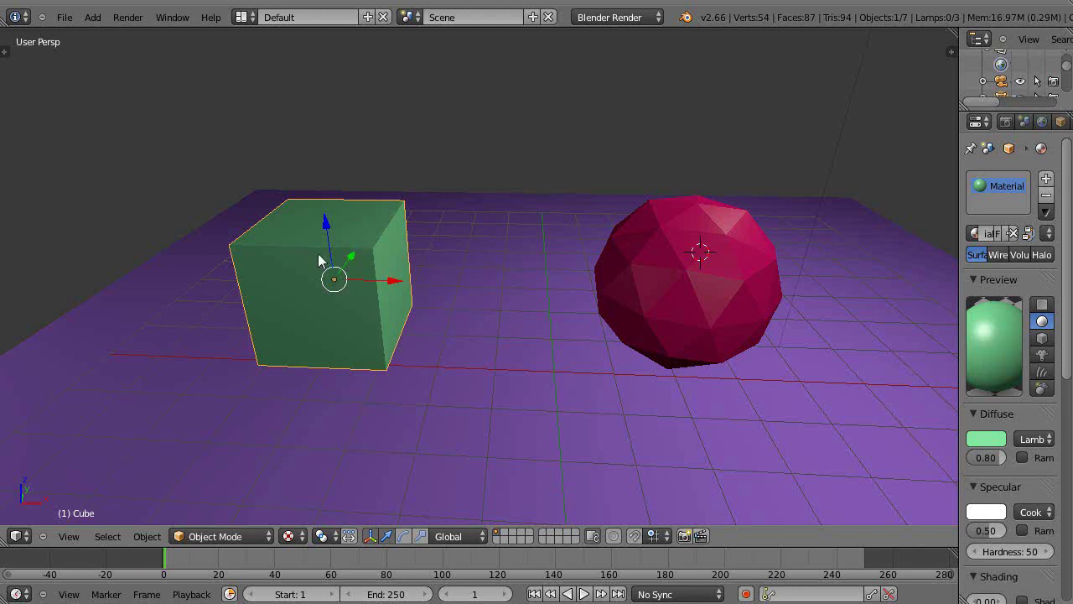
# Rotate the cube about the global Z axis, then tilt it sideways about global Y.
pyautogui.press('r')
pyautogui.press('z')
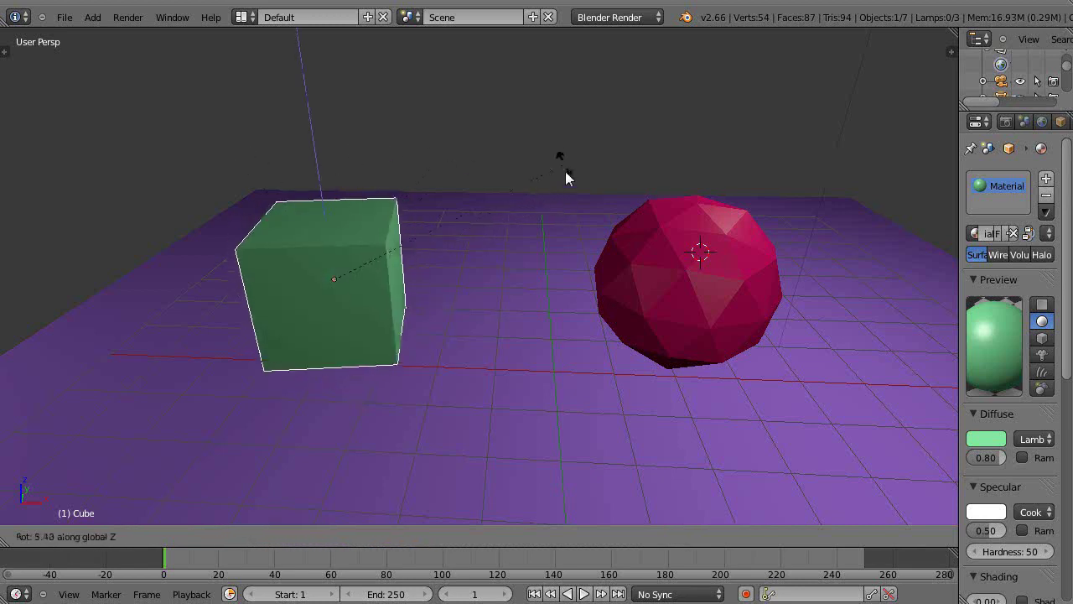
pyautogui.click(402, 163)
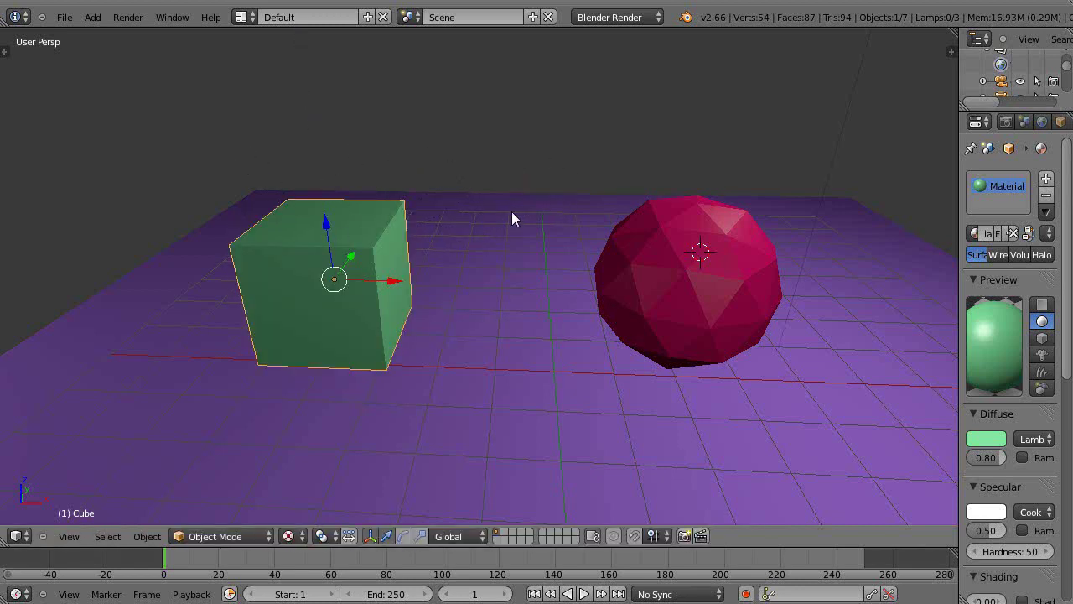
pyautogui.press('r')
pyautogui.press('y')
pyautogui.click(395, 192)
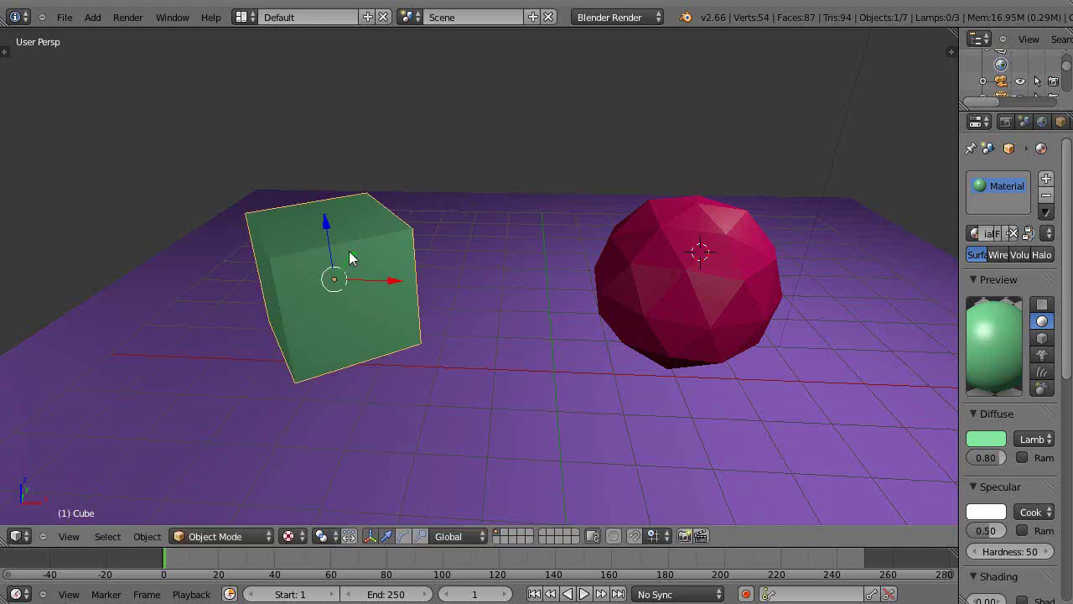
# Switch transform orientation to Local and orbit the view to inspect the cube's local axes.
pyautogui.click(454, 536)
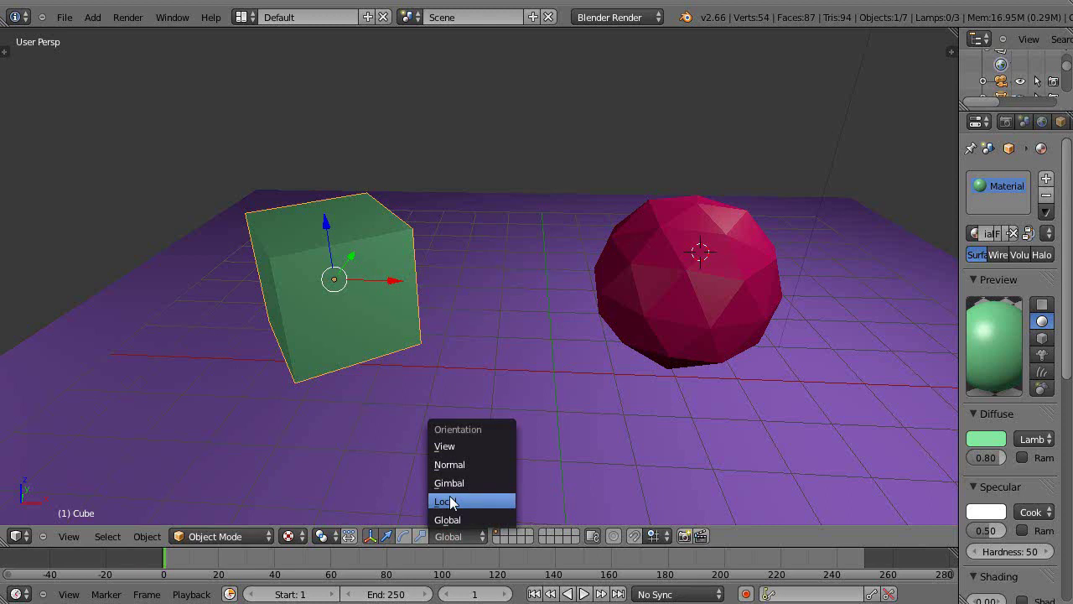
pyautogui.click(451, 500)
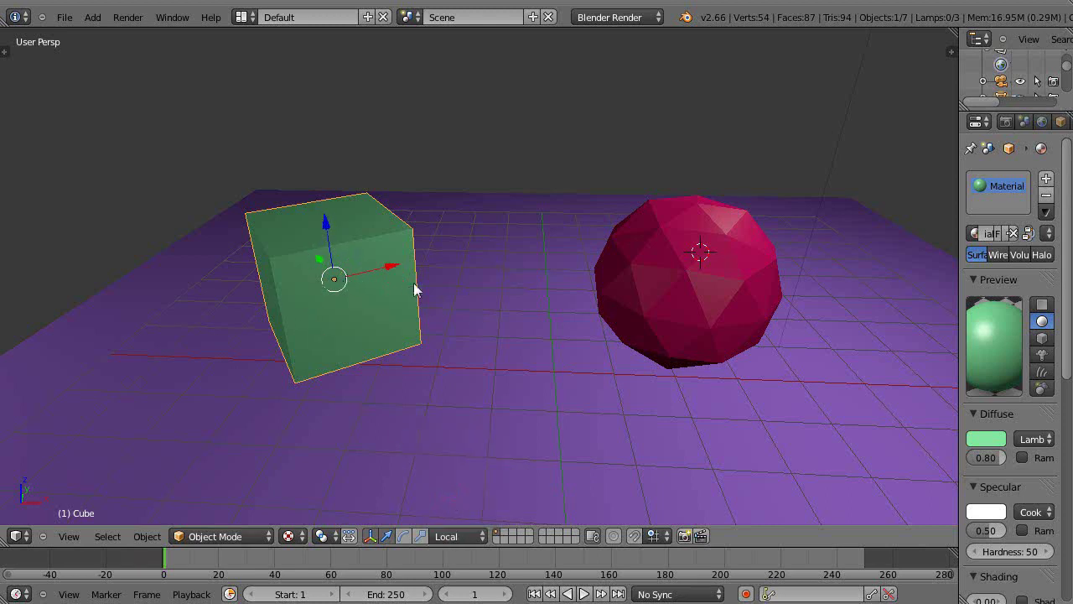
pyautogui.moveTo(397, 309); pyautogui.dragTo(343, 299, button='middle')
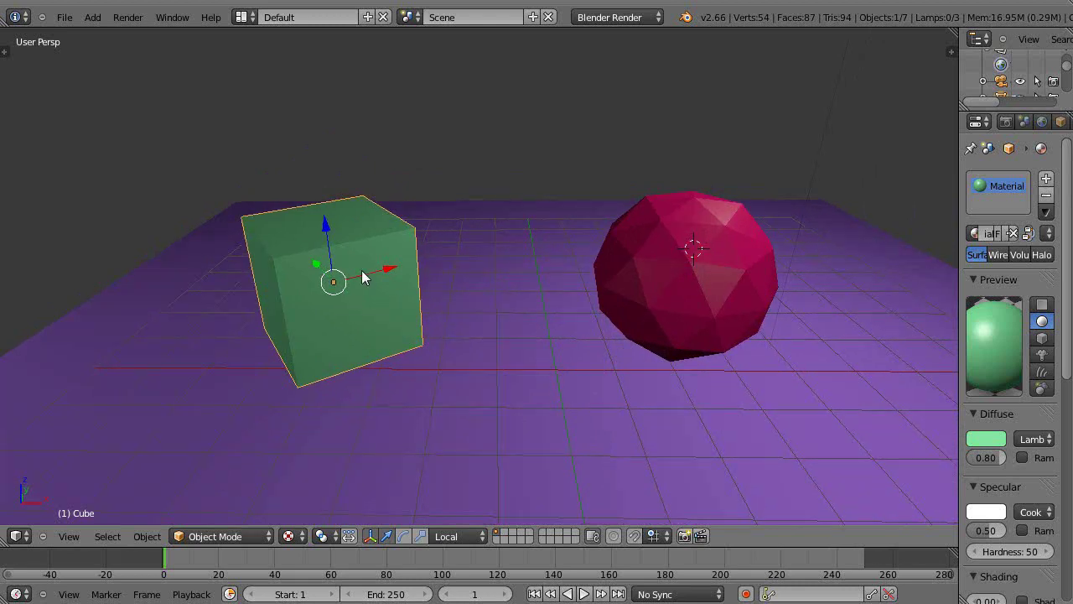
# Under Global orientation, rotate the cube about X back toward level, then set orientation to Local.
pyautogui.click(460, 538)
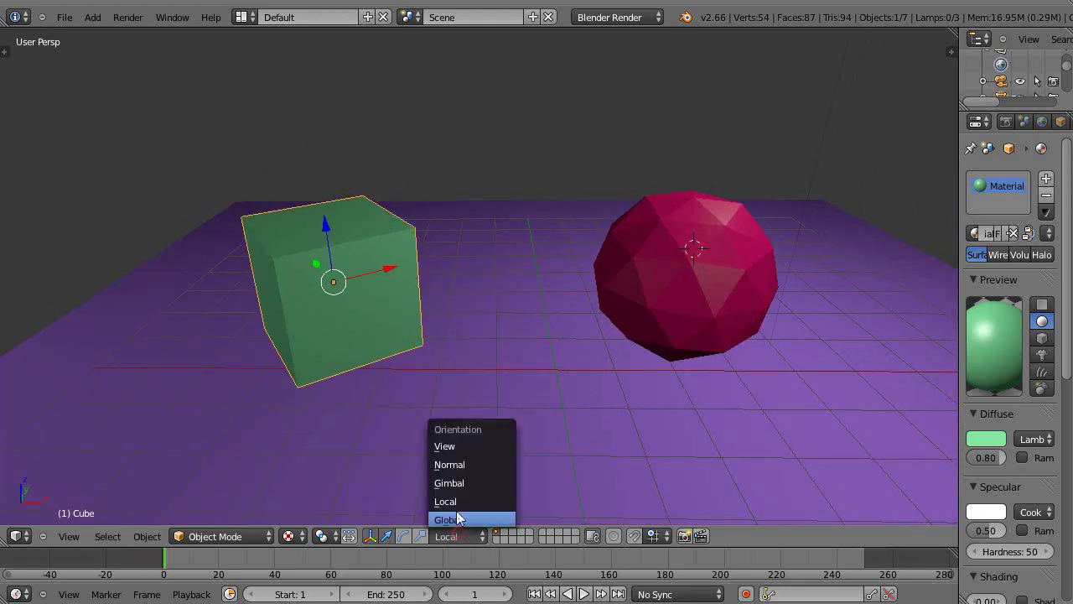
pyautogui.click(456, 519)
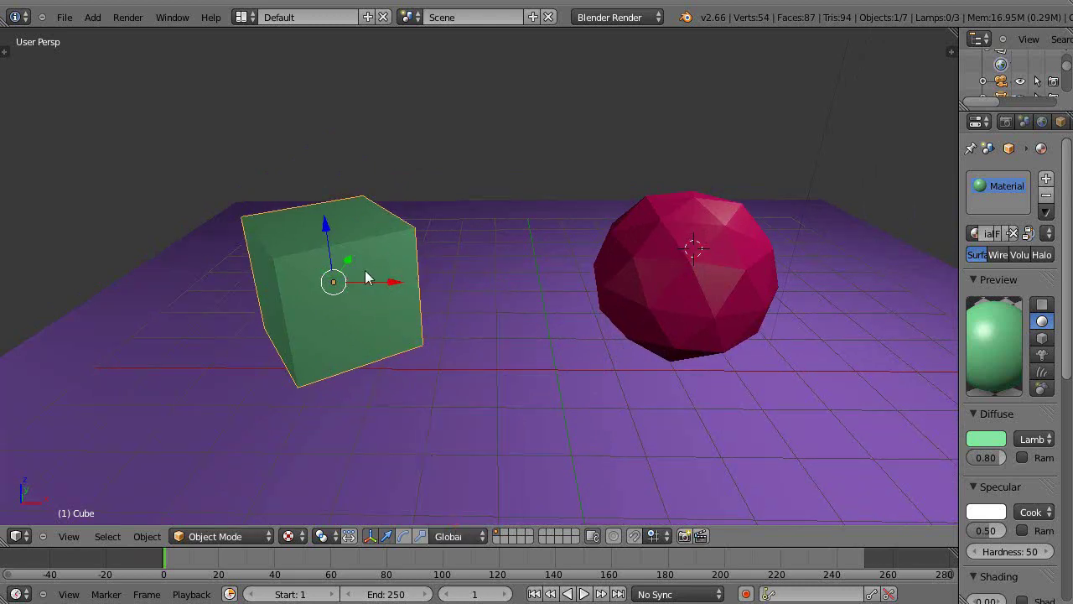
pyautogui.press('r')
pyautogui.press('x')
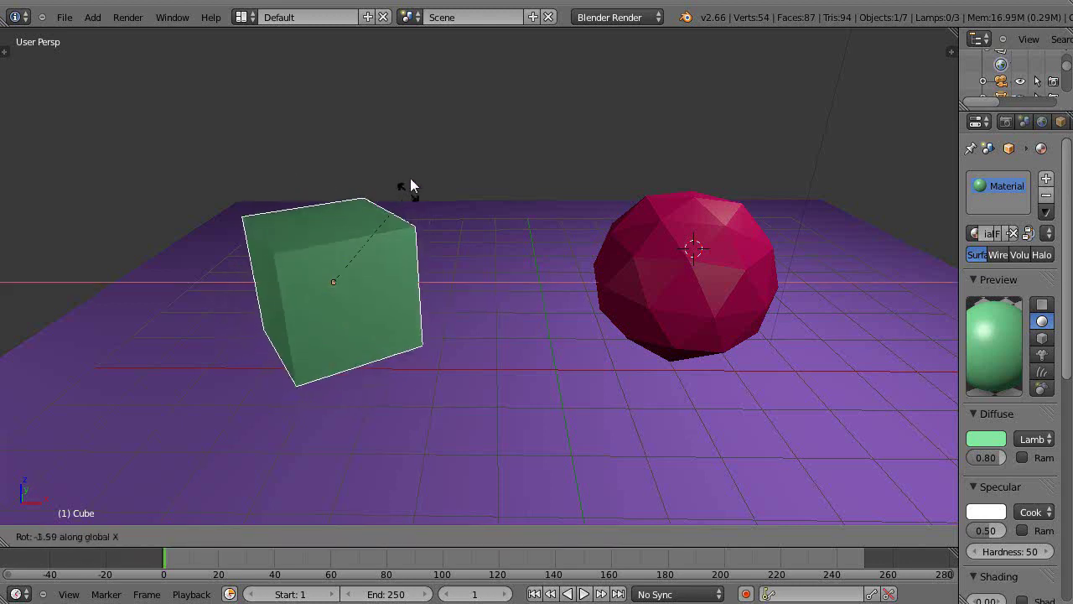
pyautogui.click(407, 207)
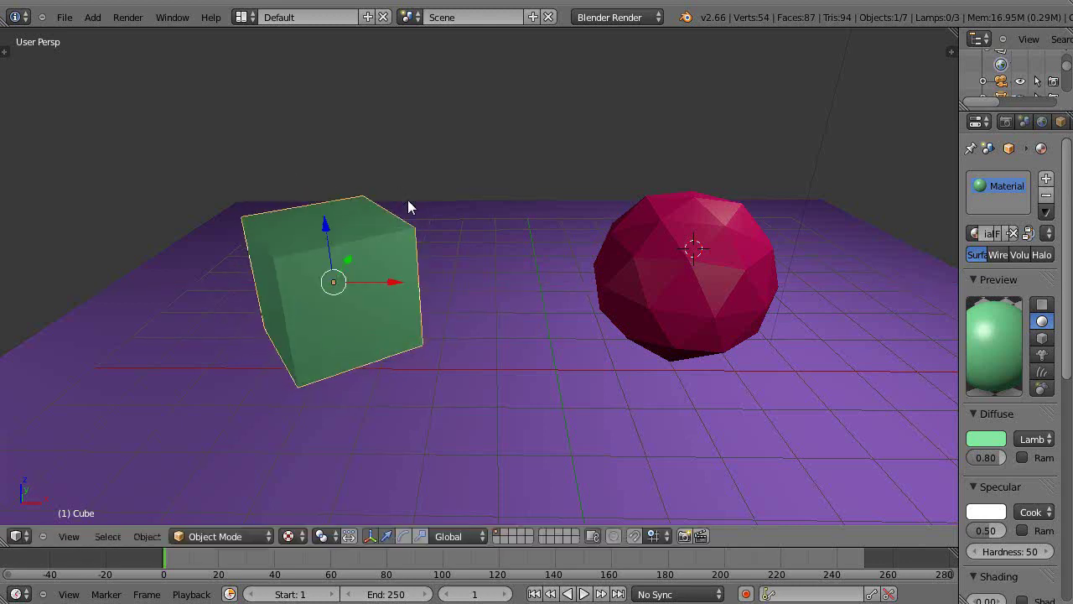
pyautogui.click(454, 533)
pyautogui.click(446, 501)
# Rotate the cube about its own local X axis.
pyautogui.press('r')
pyautogui.press('x')
pyautogui.press('x')
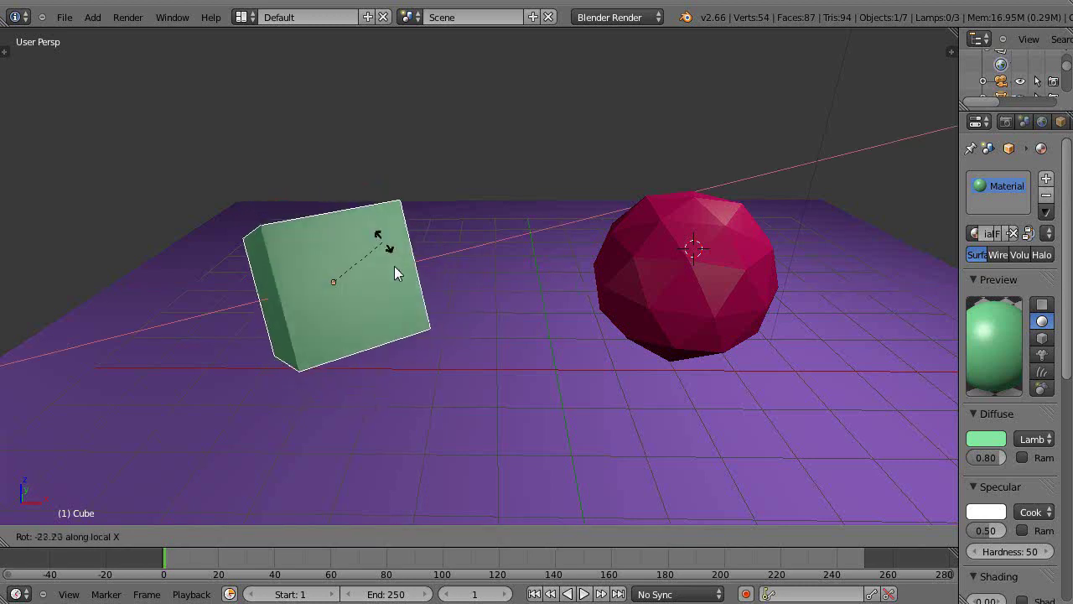
pyautogui.click(398, 283)
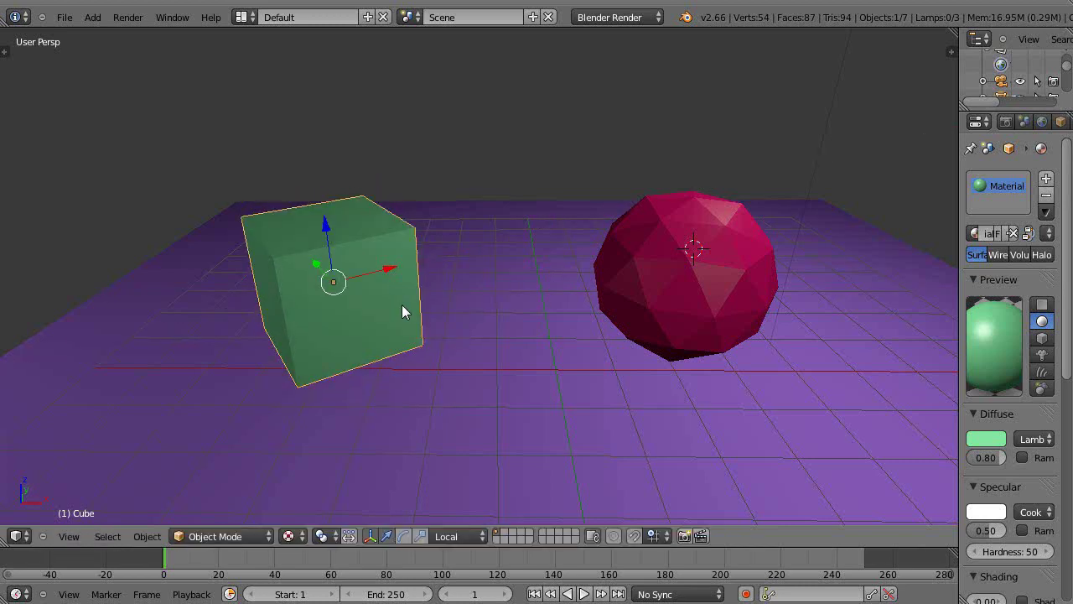
pyautogui.scroll(4, 404, 307)
pyautogui.scroll(-3, 406, 307)
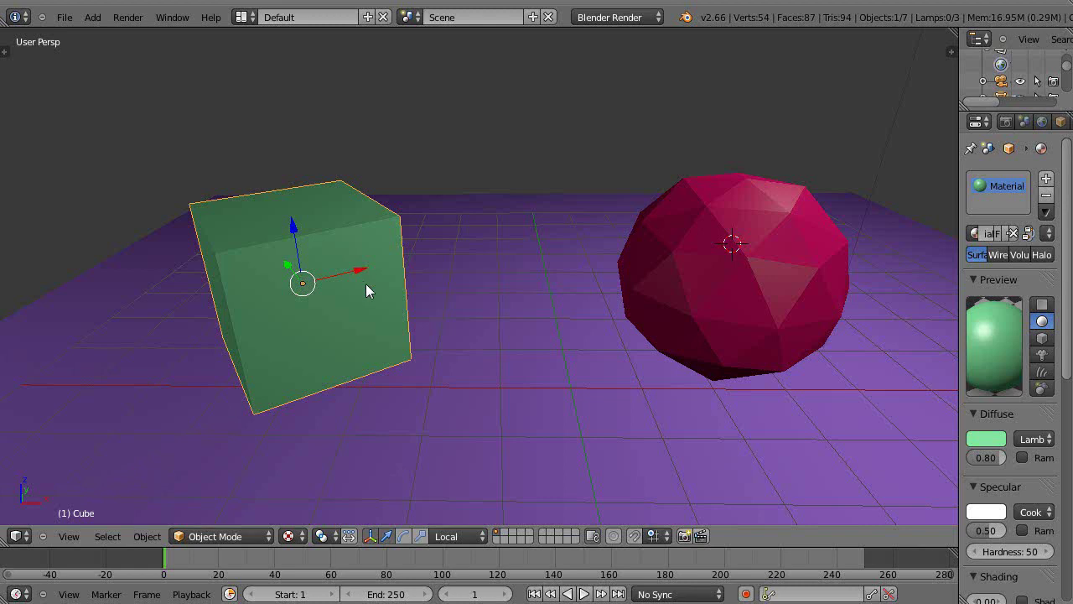
# Rotate the cube about its vertical Z axis and set transform orientation back to Global.
pyautogui.press('r')
pyautogui.press('z')
pyautogui.click(387, 263)
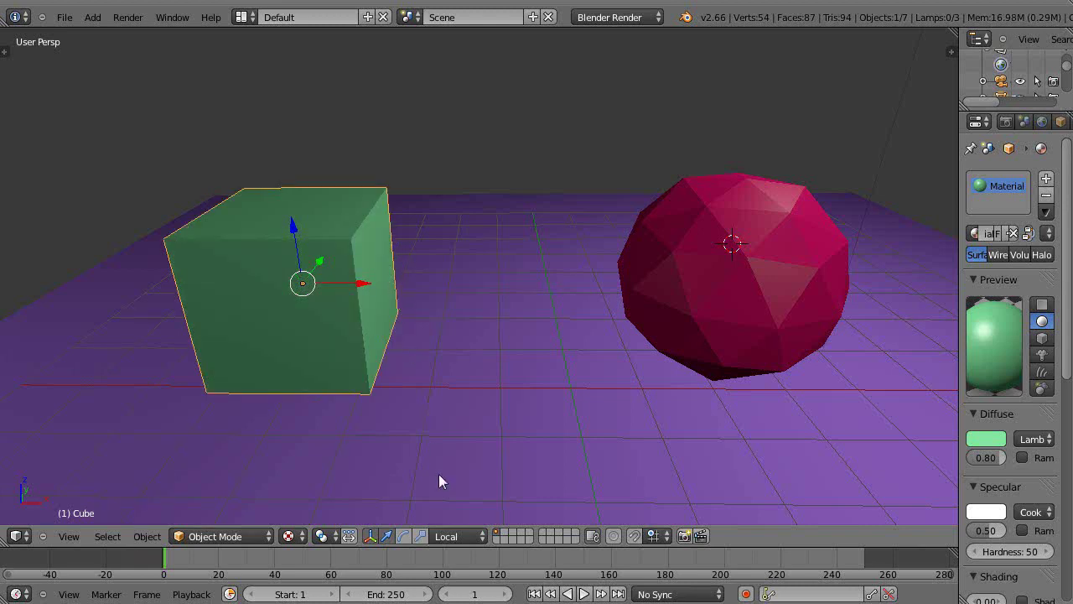
pyautogui.click(455, 537)
pyautogui.click(454, 516)
# In Edit Mode, select the whole cube mesh, turn it about global Z, and return to Object Mode.
pyautogui.press('Tab')
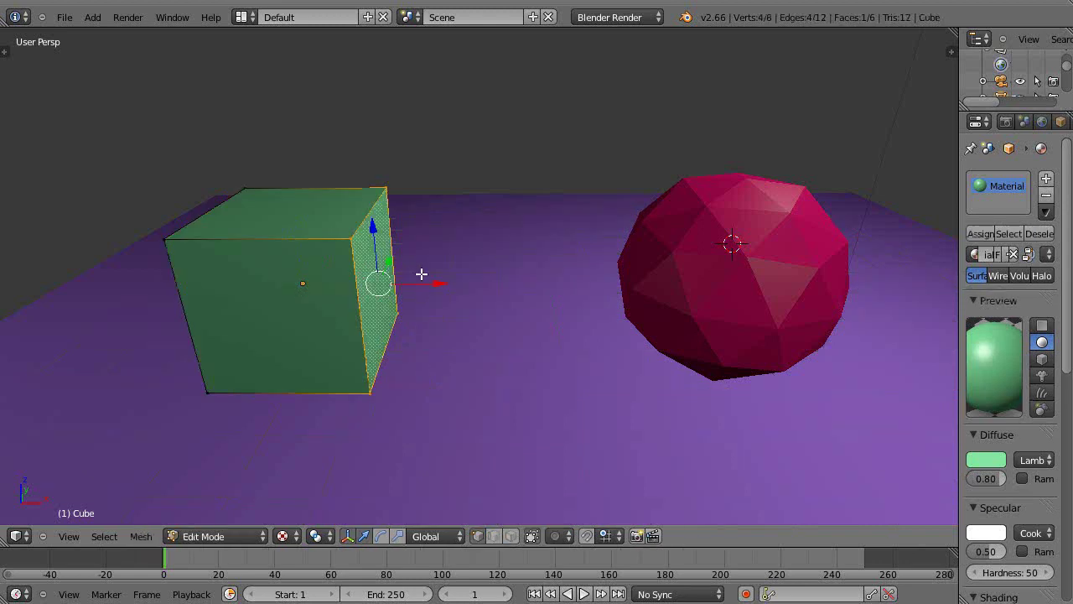
pyautogui.press('a')
pyautogui.press('a')
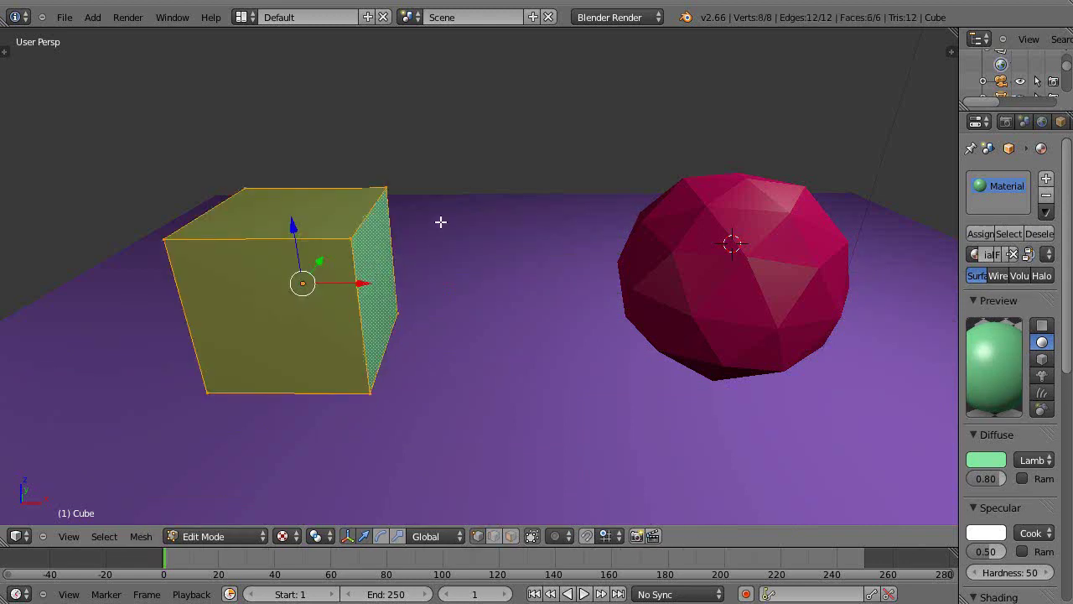
pyautogui.press('r')
pyautogui.press('z')
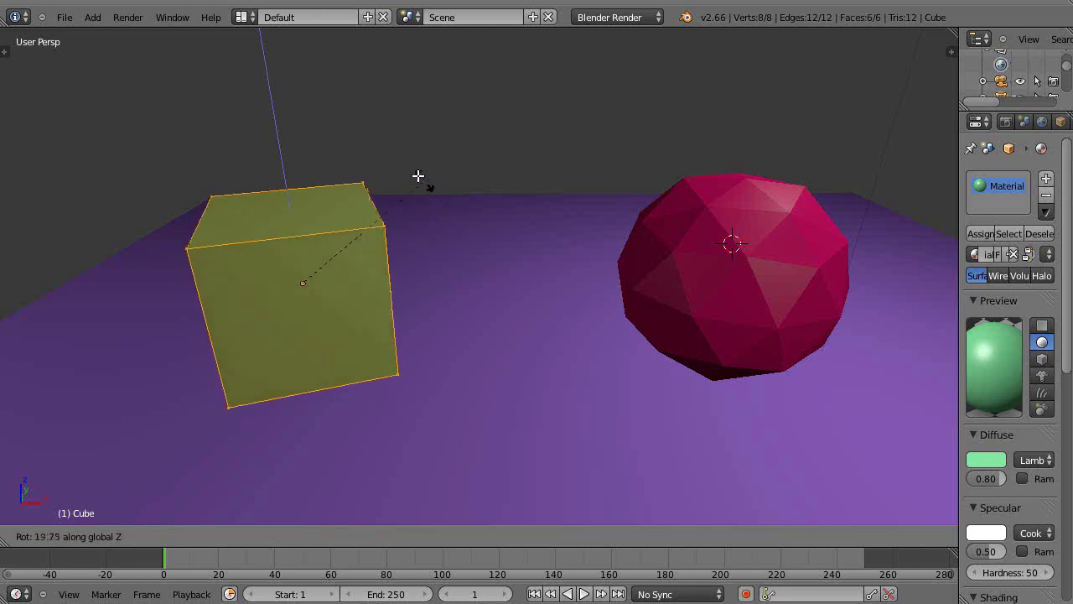
pyautogui.click(350, 158)
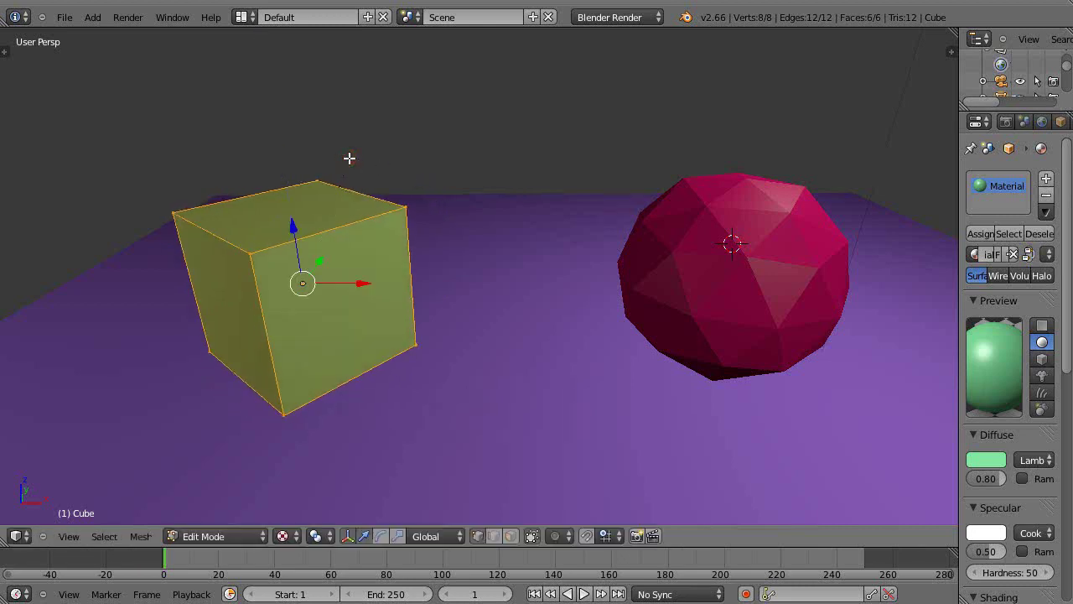
pyautogui.press('Tab')
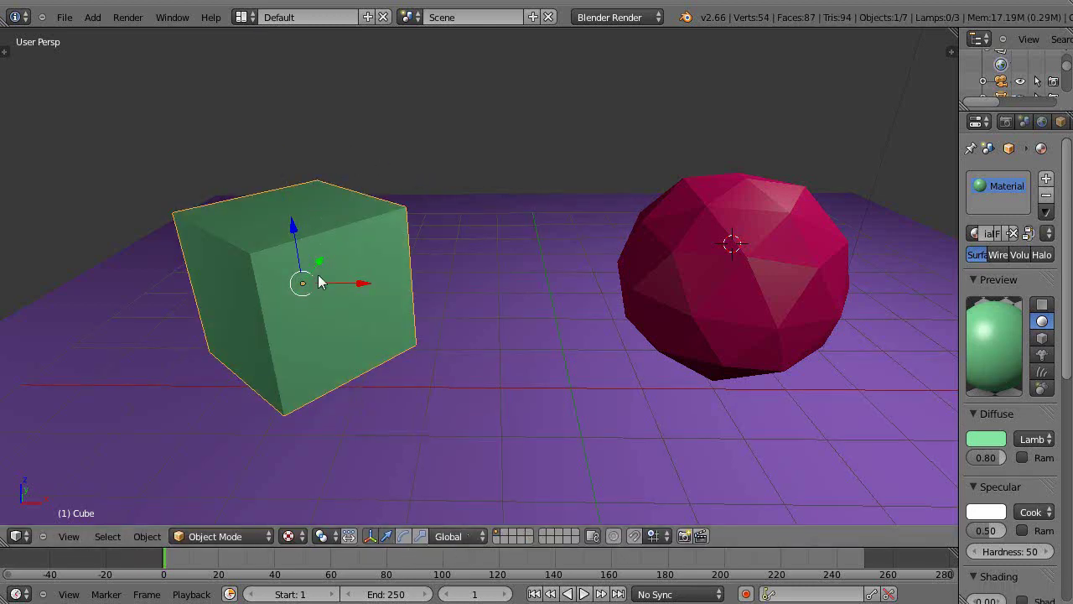
# Toggle orientation to Local and back to Global, then undo the cube's edit-mode rotation.
pyautogui.click(455, 537)
pyautogui.click(445, 501)
pyautogui.click(458, 535)
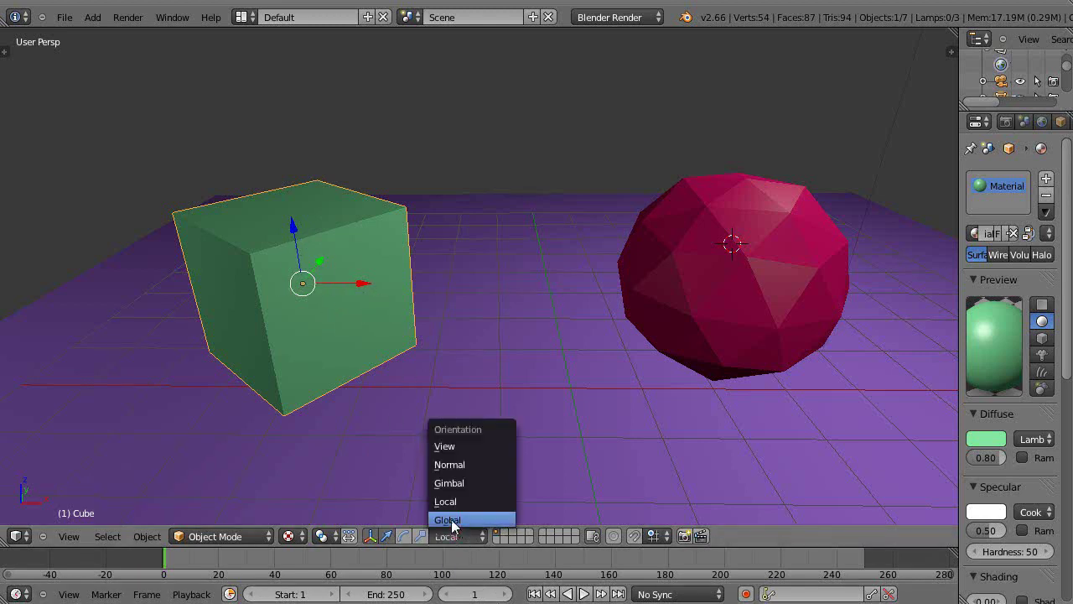
pyautogui.click(451, 520)
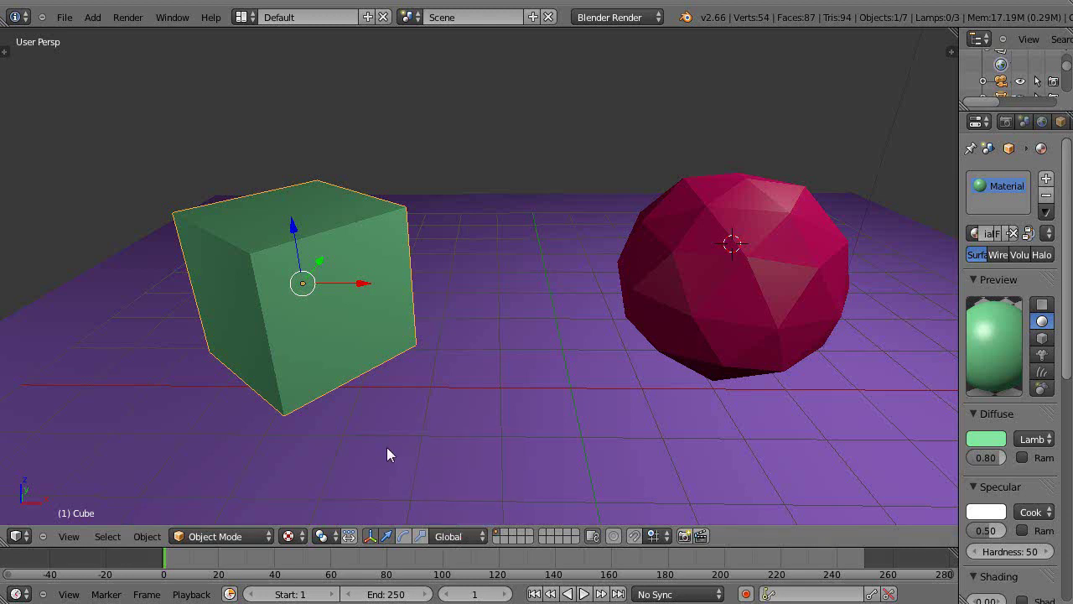
pyautogui.hotkey('ctrl', 'z')
# Reselect the cube and drag its gizmo arrows along X and Z, cancelling the last move.
pyautogui.rightClick(327, 331)
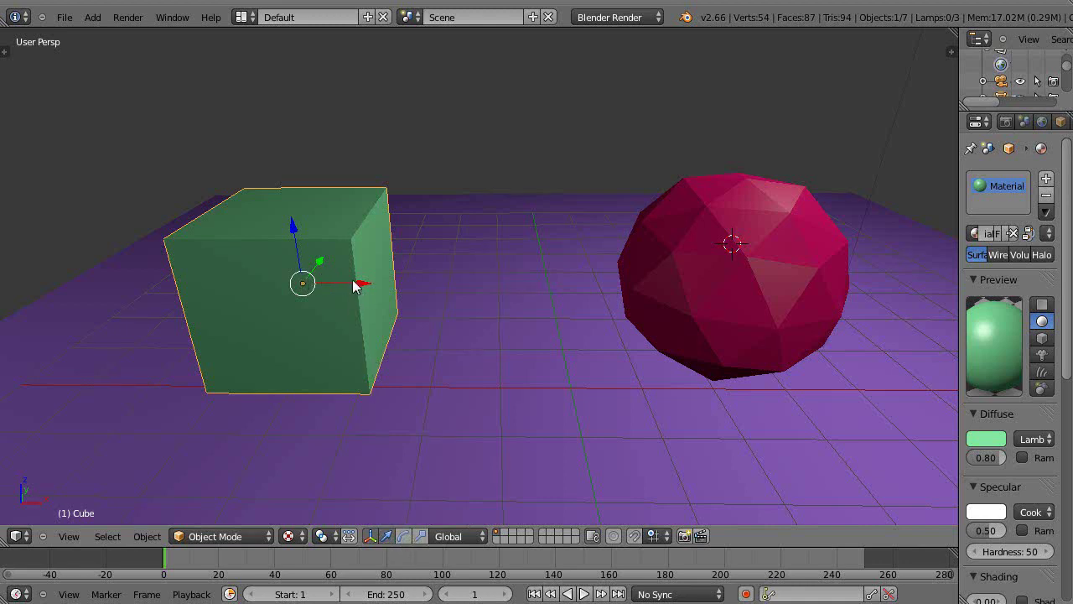
pyautogui.moveTo(361, 284); pyautogui.dragTo(295, 307)
pyautogui.moveTo(223, 231); pyautogui.dragTo(252, 250)
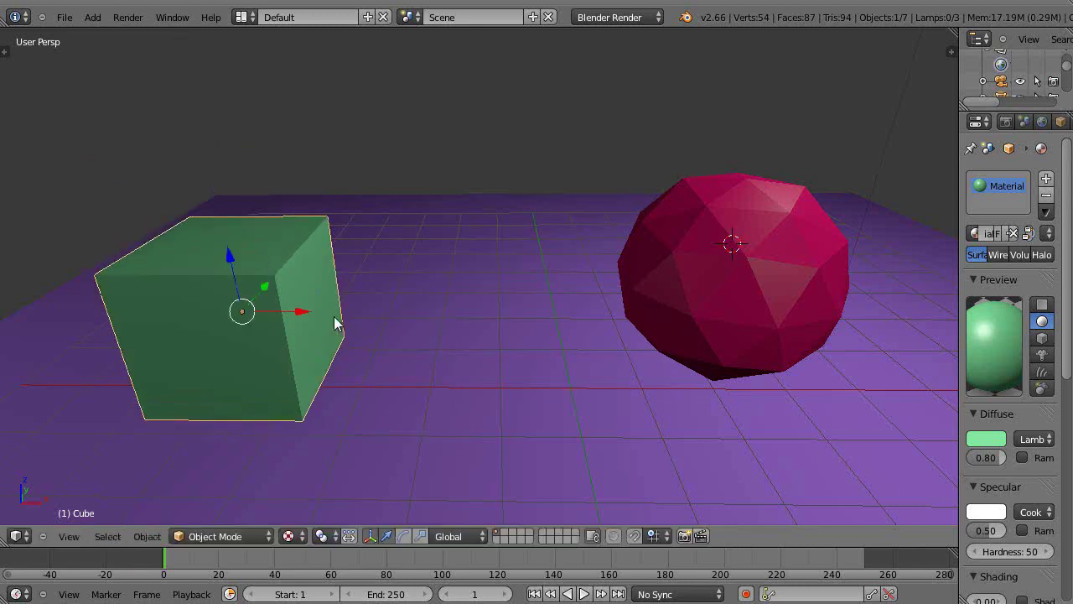
pyautogui.moveTo(334, 320); pyautogui.dragTo(420, 319)
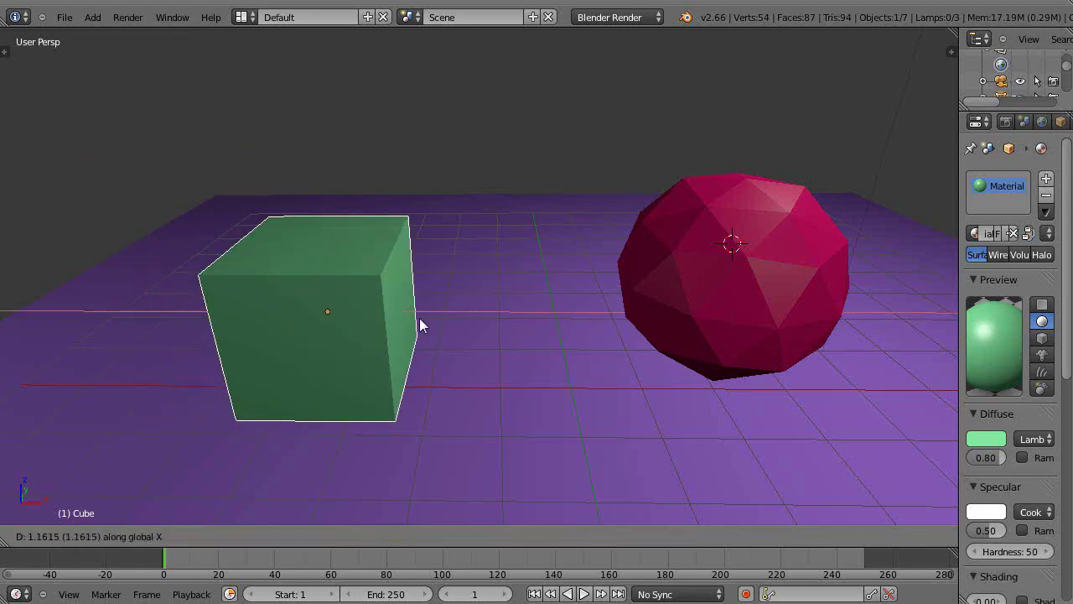
pyautogui.press('Escape')
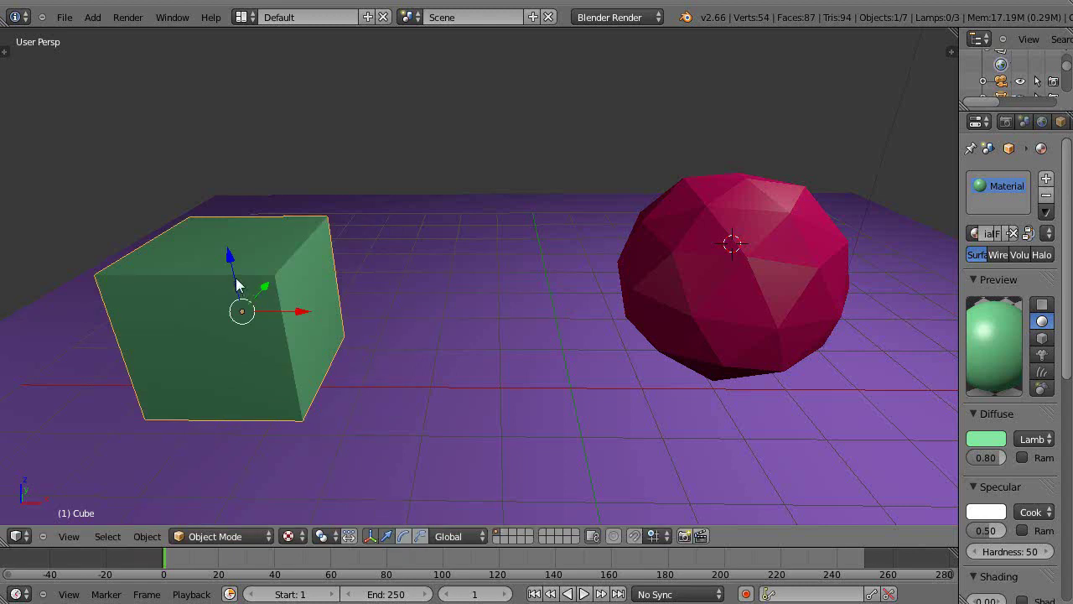
# Show rotate and scale handles on the cube and zoom the view in closer.
pyautogui.keyDown('shift'); pyautogui.click(404, 536); pyautogui.keyUp('shift')
pyautogui.keyDown('shift'); pyautogui.click(421, 536); pyautogui.keyUp('shift')
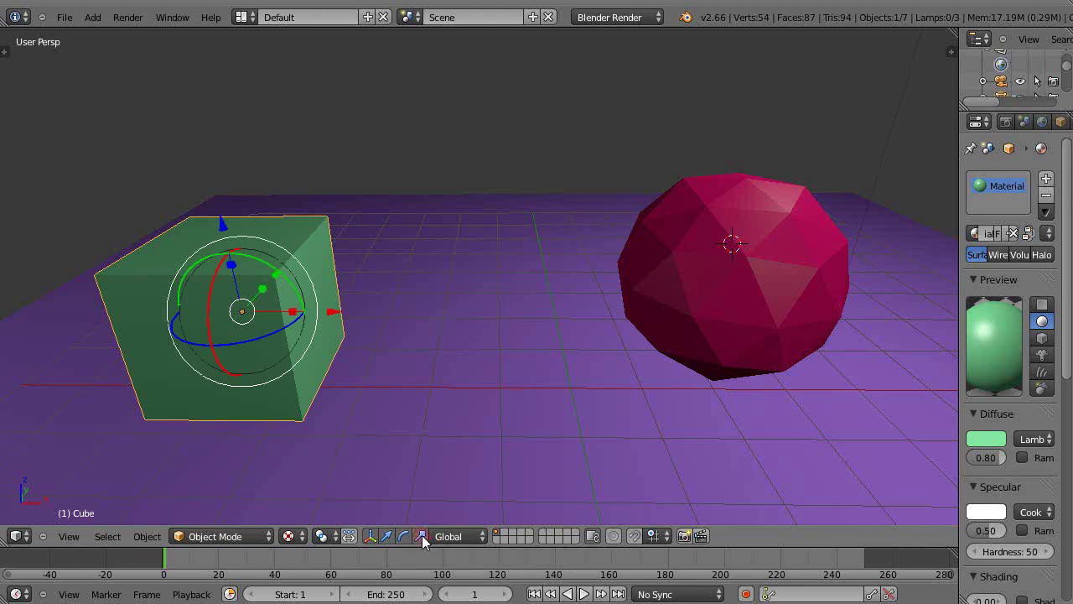
pyautogui.scroll(2, 258, 384)
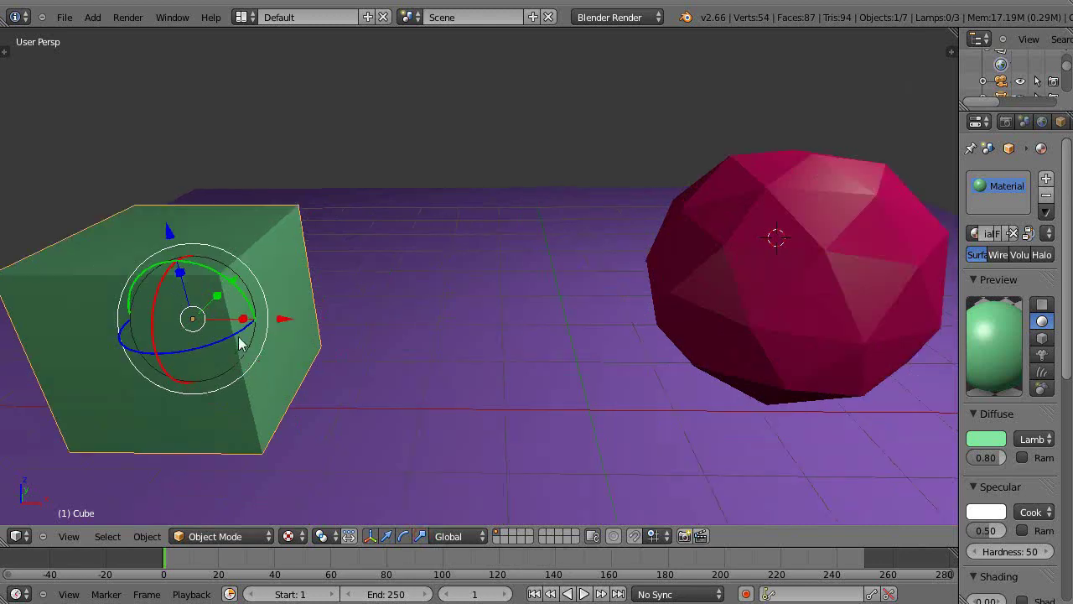
pyautogui.moveTo(218, 336); pyautogui.dragTo(326, 314, button='middle')
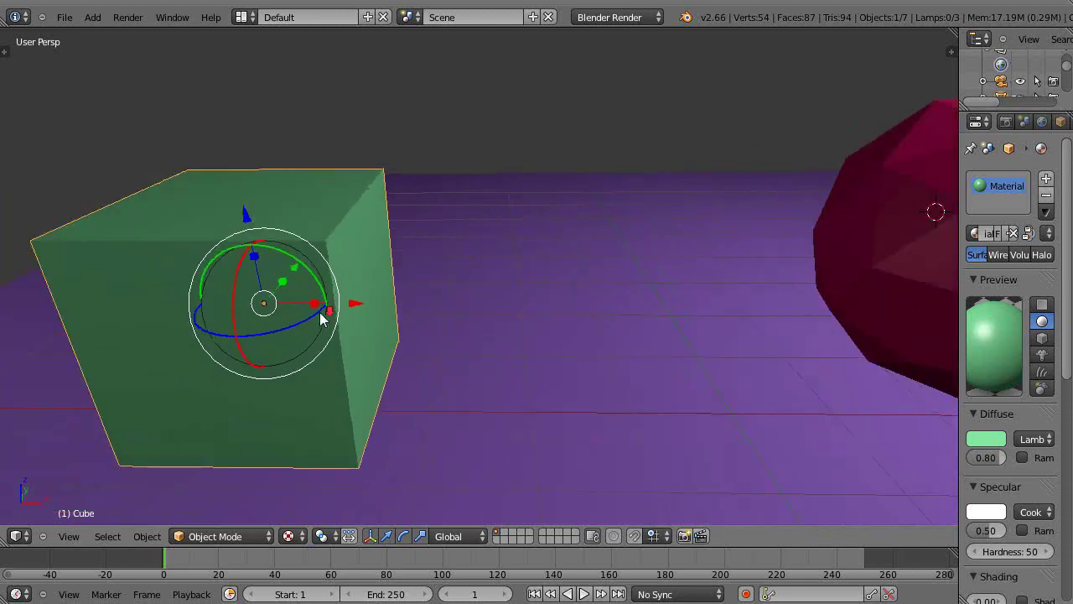
# Slide the cube slightly left along X, rotate it a little, then hide the rotation handles.
pyautogui.moveTo(353, 310); pyautogui.dragTo(306, 307)
pyautogui.moveTo(269, 257)
pyautogui.mouseDown()
pyautogui.moveTo(288, 256)
pyautogui.moveTo(324, 299)
pyautogui.moveTo(276, 246)
pyautogui.mouseUp()
pyautogui.keyDown('shift'); pyautogui.click(402, 541); pyautogui.keyUp('shift')
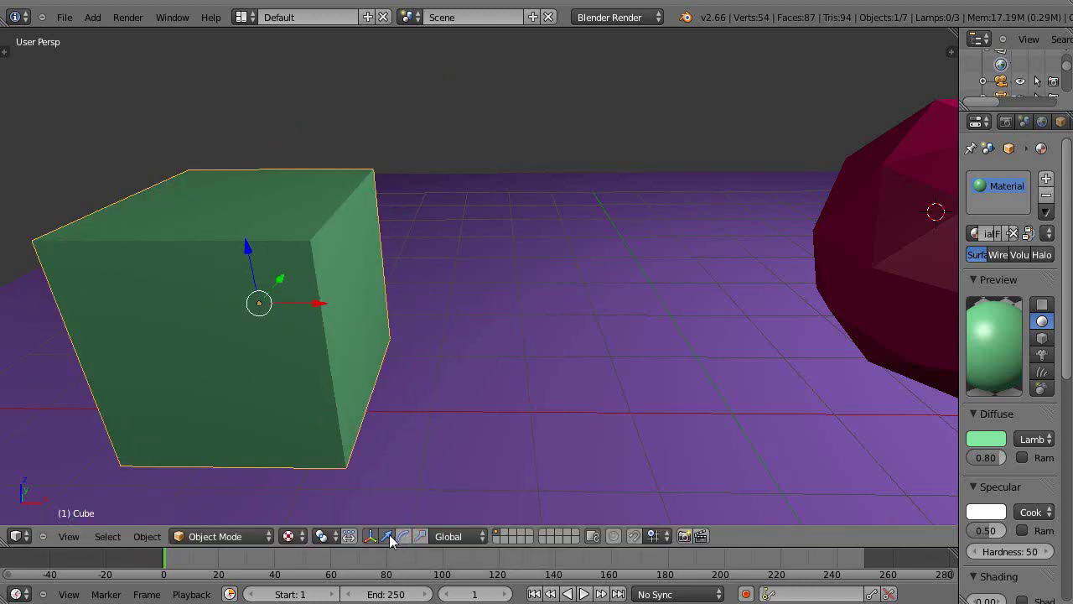
pyautogui.scroll(-3, 387, 453)
pyautogui.moveTo(429, 398); pyautogui.dragTo(388, 421, button='middle')
# Select the icosphere, lower it along Z, check the Normal orientation option, and enter Edit Mode.
pyautogui.rightClick(644, 300)
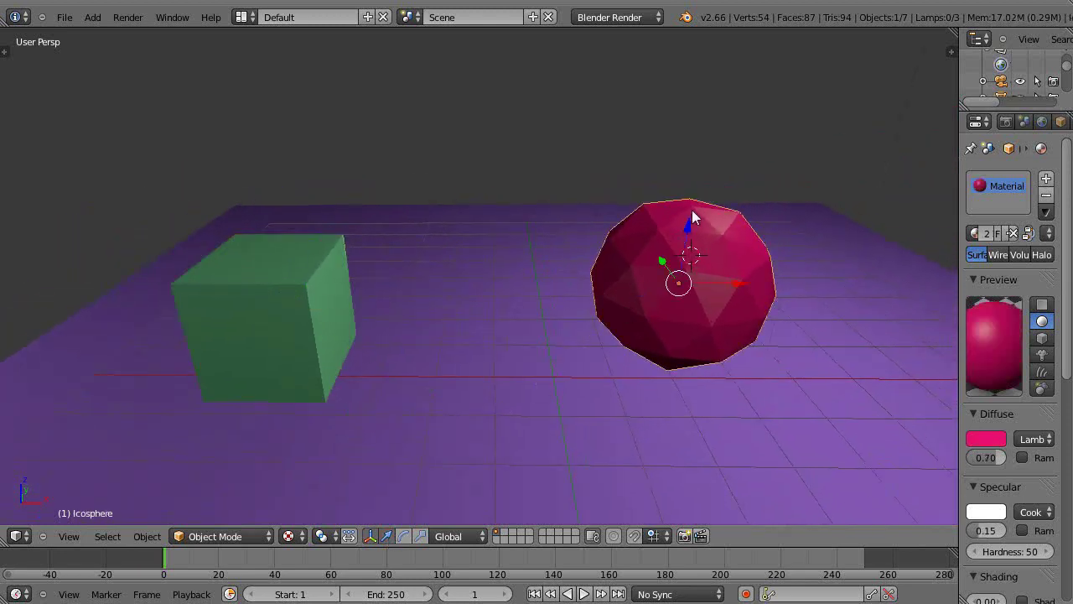
pyautogui.moveTo(690, 225); pyautogui.dragTo(676, 259)
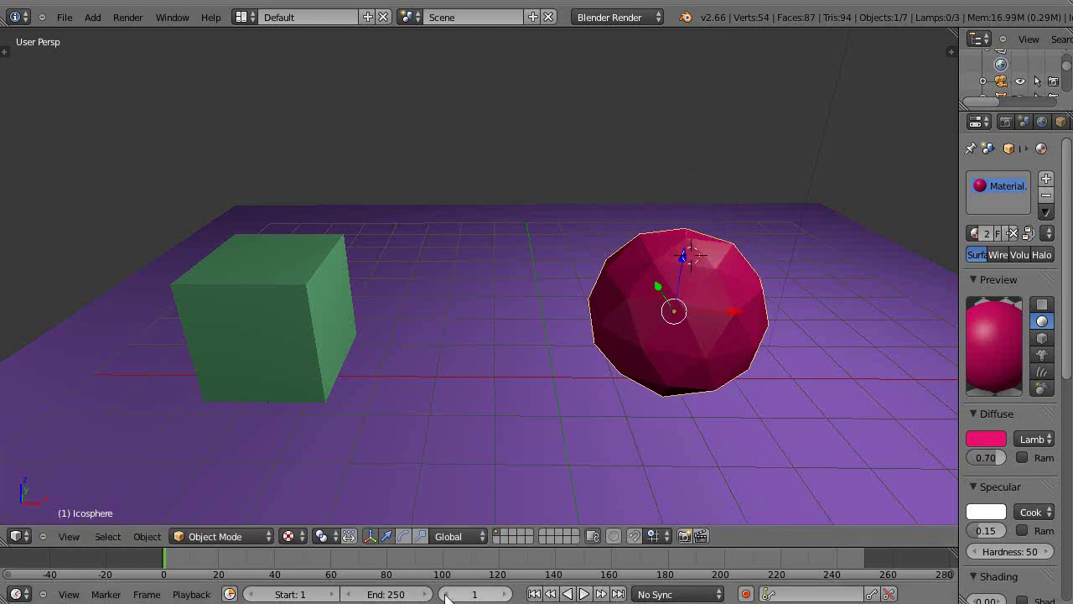
pyautogui.click(458, 535)
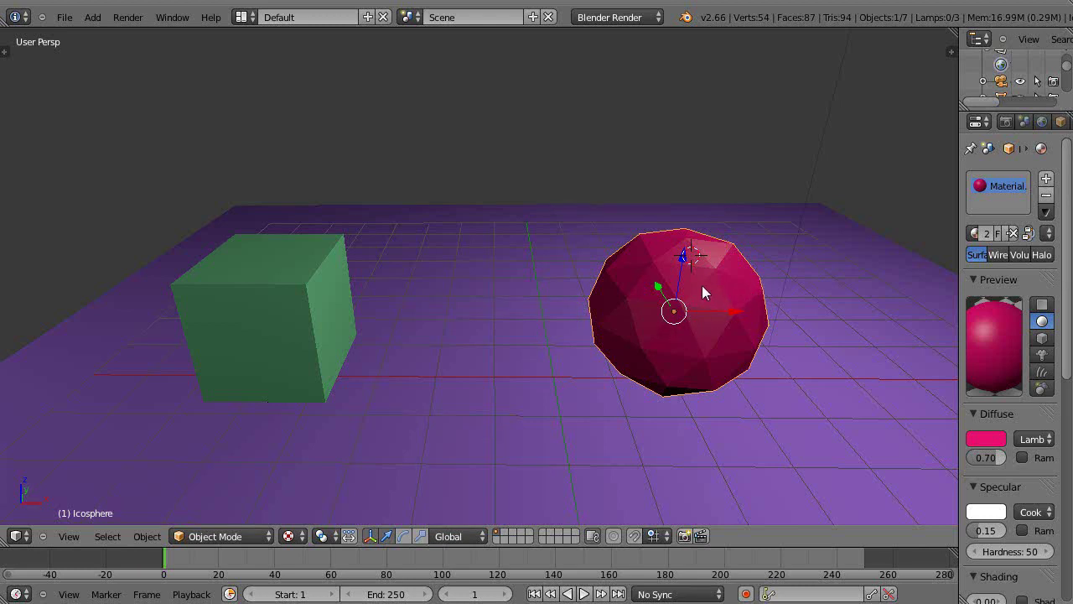
pyautogui.press('Tab')
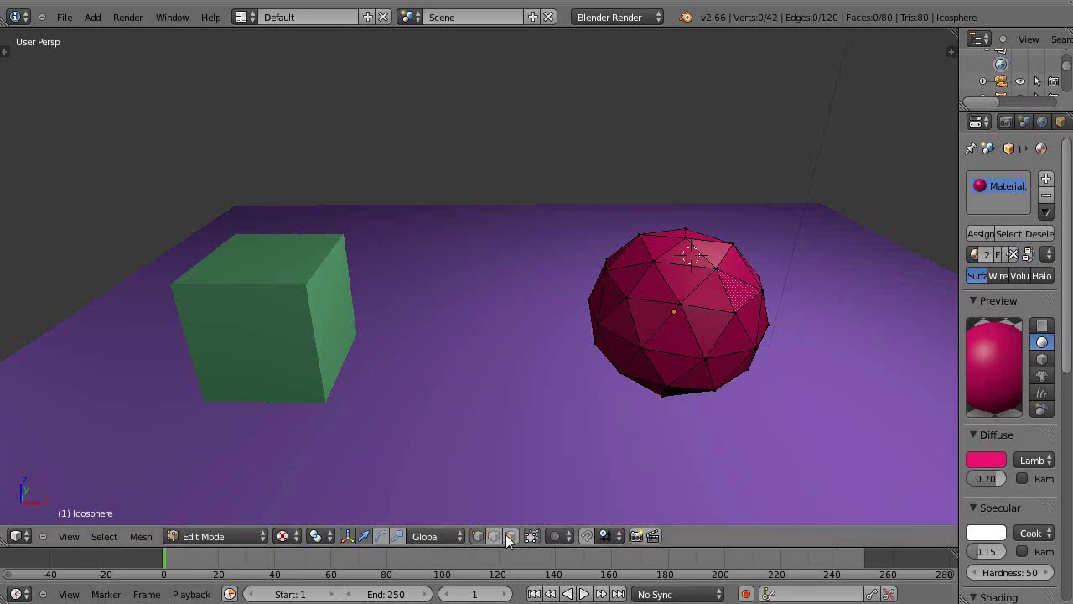
# Under Global orientation, select seven faces in turn around the icosphere: top, left, front, right, lower-right.
pyautogui.rightClick(737, 265)
pyautogui.moveTo(755, 334); pyautogui.dragTo(726, 314, button='middle')
pyautogui.moveTo(791, 304); pyautogui.dragTo(802, 261, button='middle')
pyautogui.rightClick(678, 236)
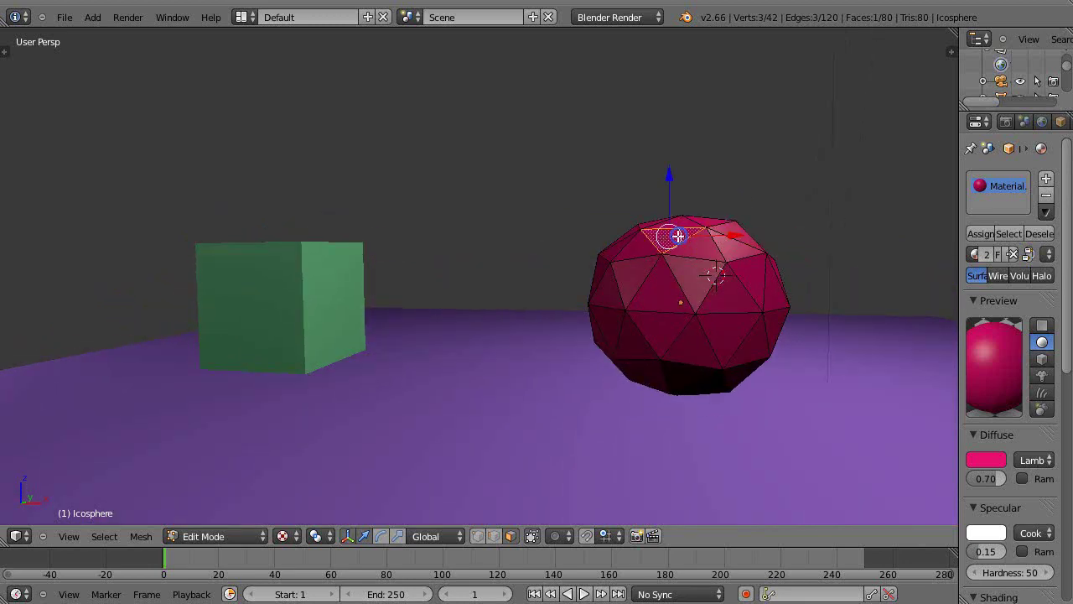
pyautogui.rightClick(635, 244)
pyautogui.rightClick(609, 290)
pyautogui.rightClick(666, 298)
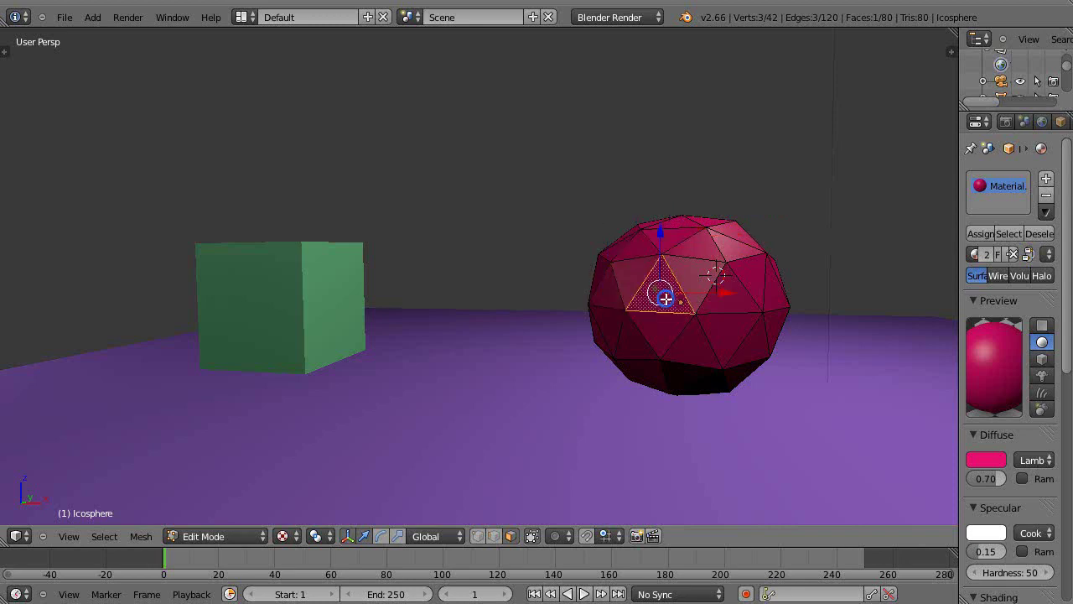
pyautogui.rightClick(720, 277)
pyautogui.rightClick(725, 333)
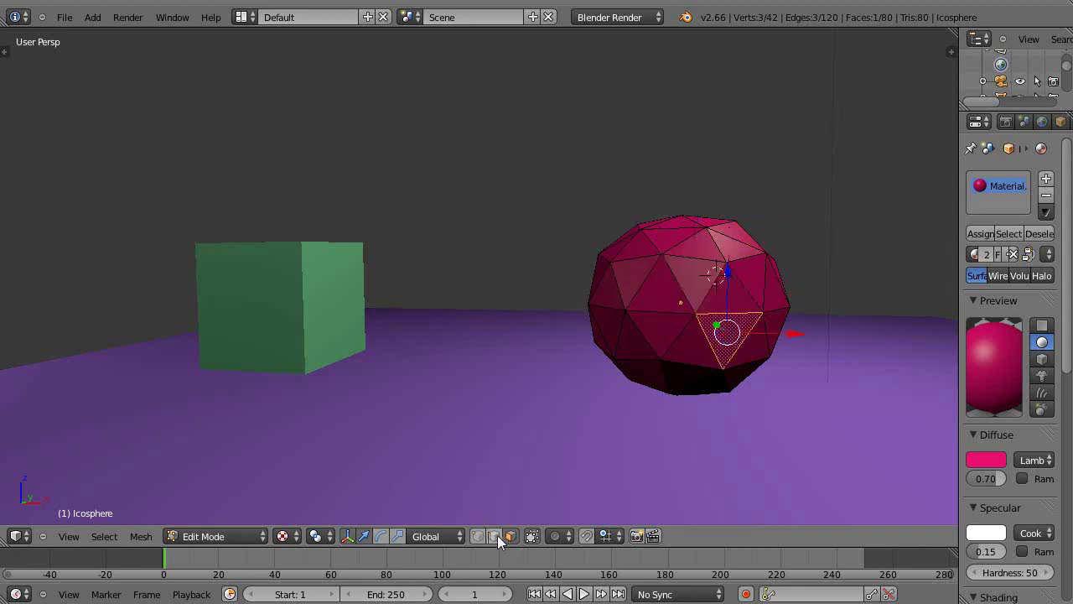
pyautogui.click(426, 538)
# Set orientation to Local and select seven different icosphere faces to compare their local axes.
pyautogui.click(426, 499)
pyautogui.moveTo(721, 289); pyautogui.dragTo(647, 297, button='middle')
pyautogui.rightClick(626, 310)
pyautogui.rightClick(557, 251)
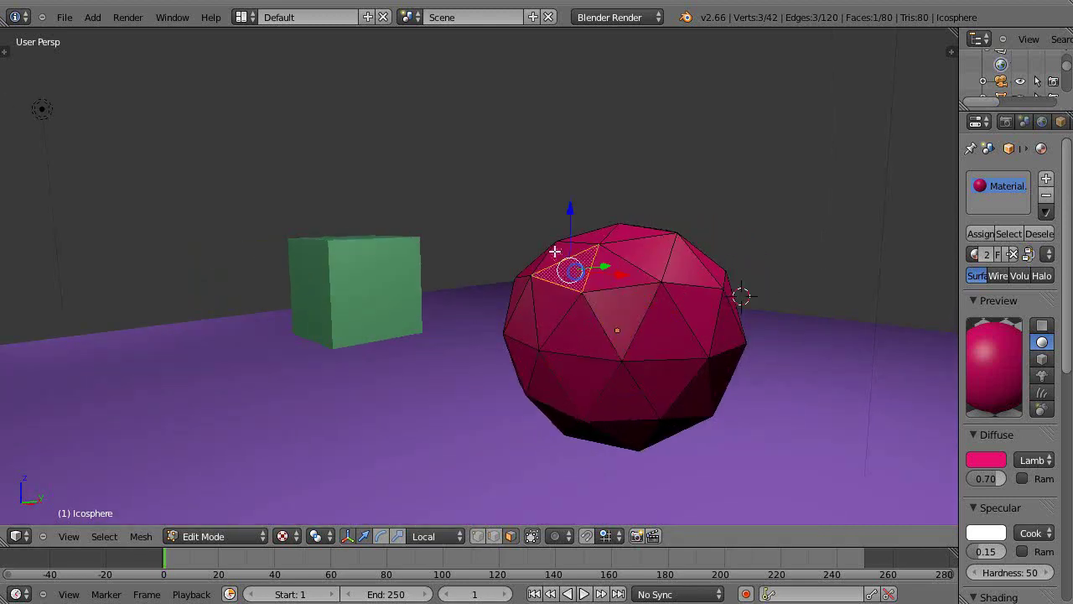
pyautogui.rightClick(637, 245)
pyautogui.rightClick(691, 348)
pyautogui.rightClick(681, 354)
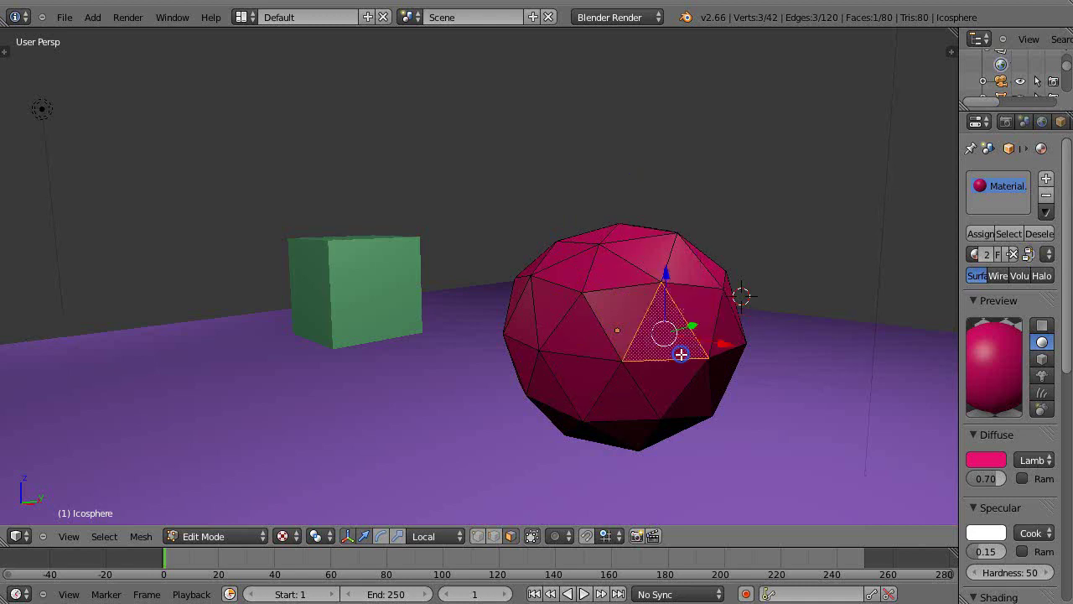
pyautogui.rightClick(561, 339)
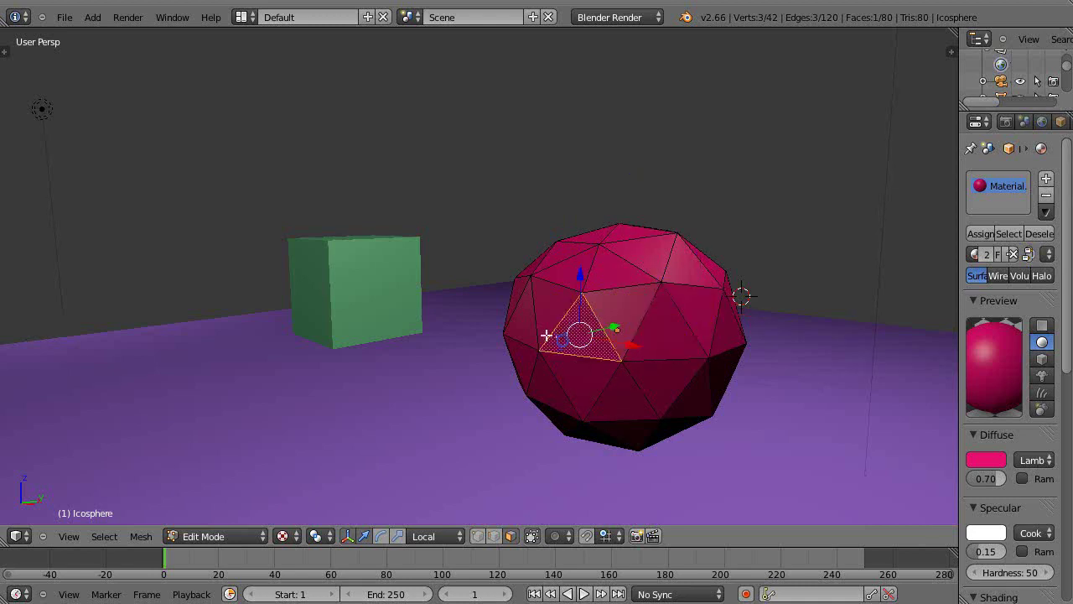
pyautogui.rightClick(665, 335)
# Back in Object Mode, freely rotate the whole icosphere so its local axes tilt from world axes.
pyautogui.press('Tab')
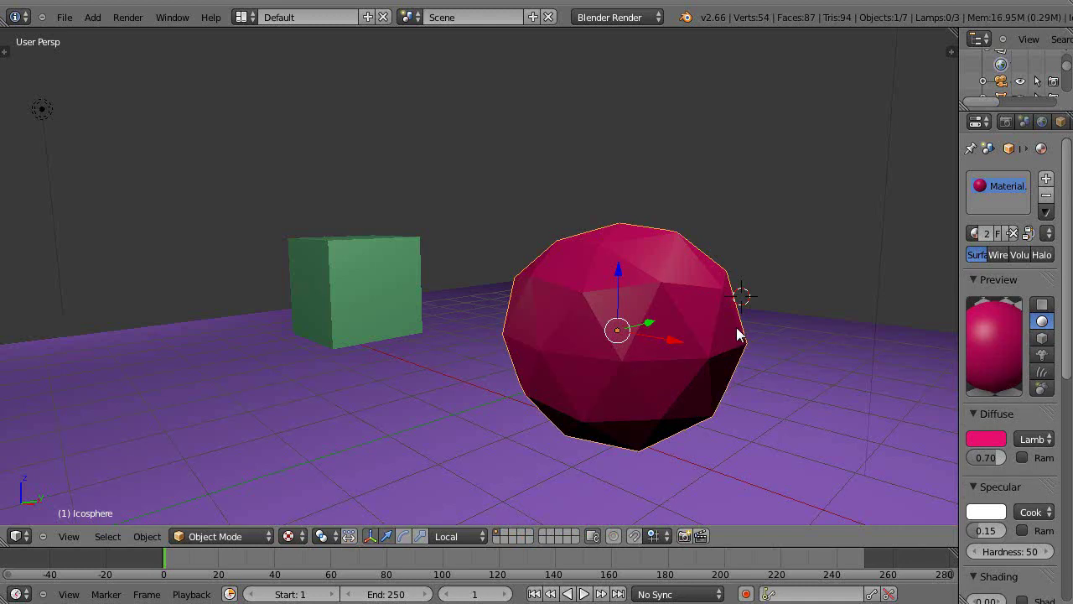
pyautogui.press('r')
pyautogui.press('r')
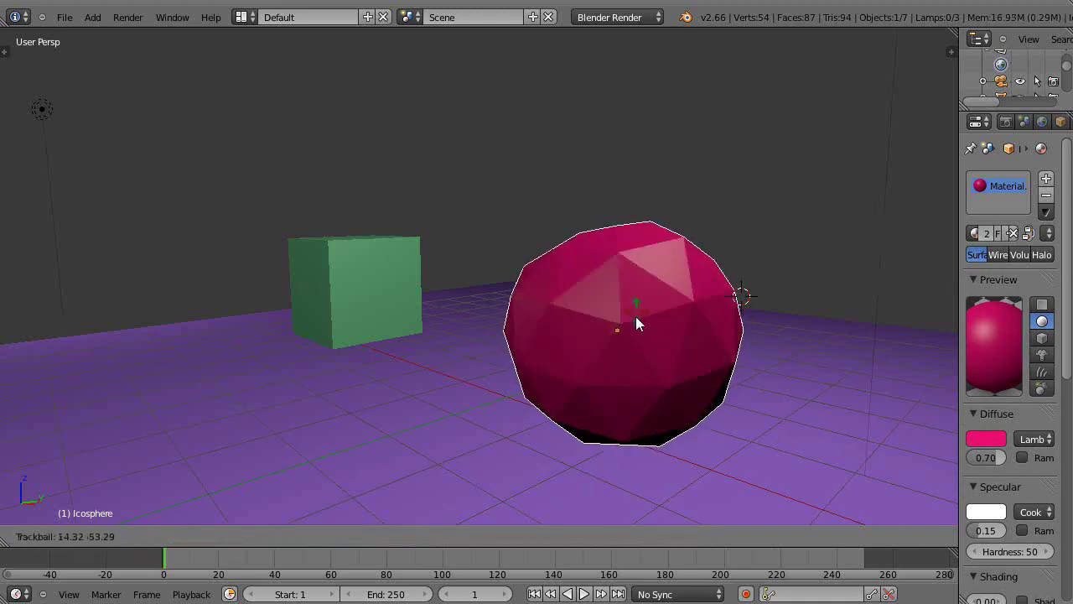
pyautogui.click(640, 347)
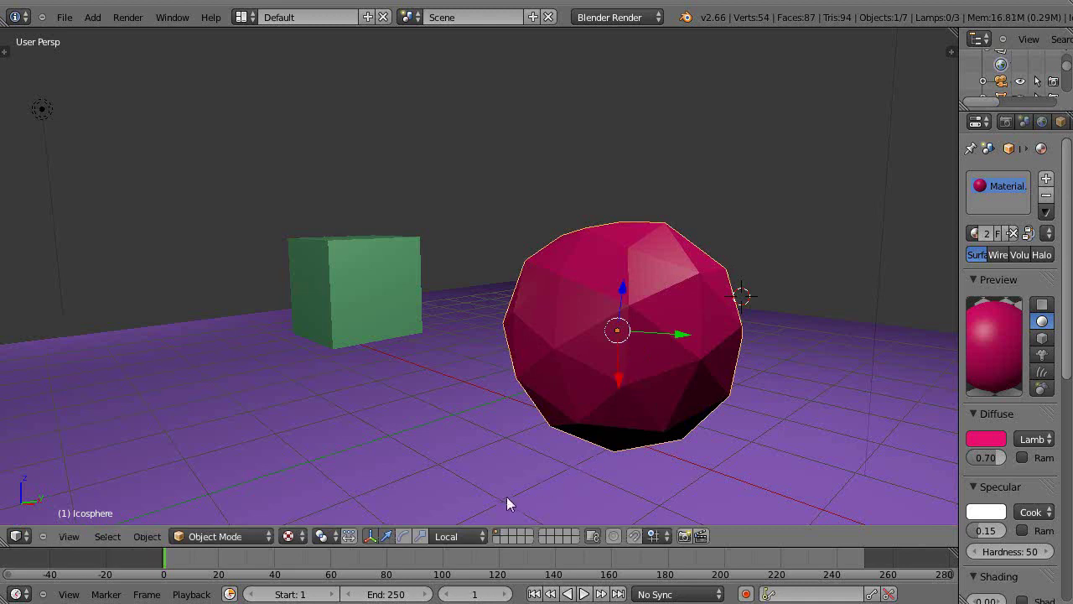
pyautogui.moveTo(612, 398); pyautogui.dragTo(661, 392, button='middle')
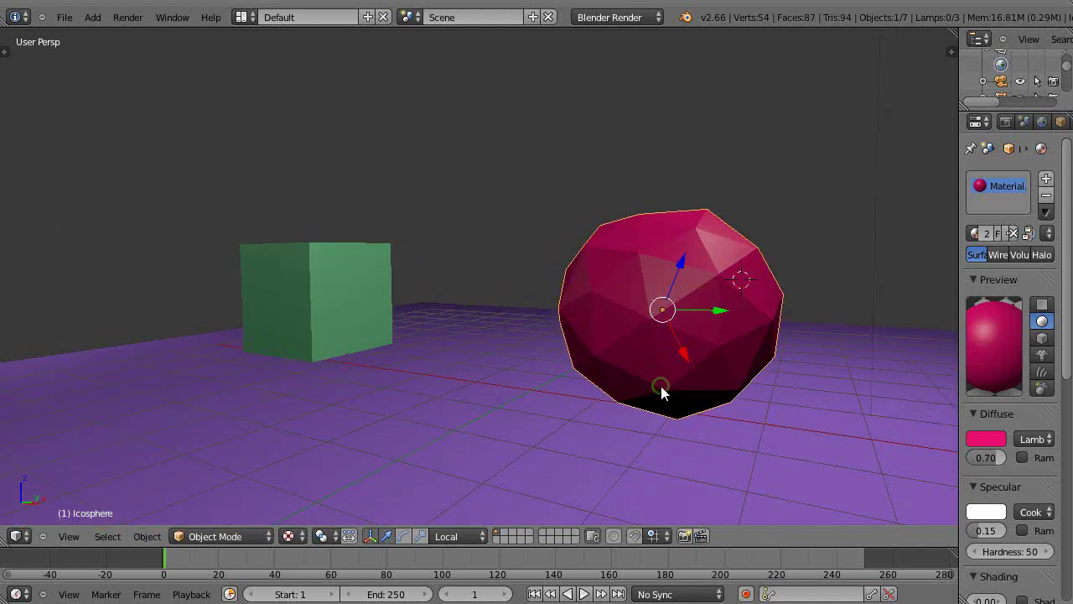
# Back in Edit Mode, select a left-side icosphere face and nudge it along its local Z axis.
pyautogui.press('Tab')
pyautogui.rightClick(684, 317)
pyautogui.rightClick(683, 285)
pyautogui.rightClick(720, 248)
pyautogui.rightClick(724, 232)
pyautogui.rightClick(684, 223)
pyautogui.rightClick(640, 286)
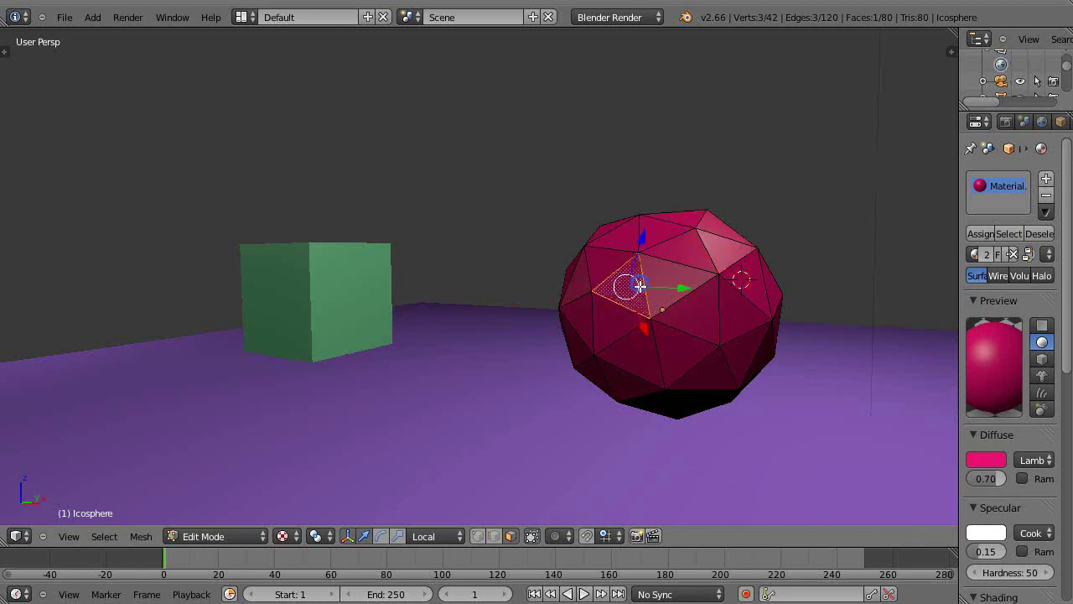
pyautogui.moveTo(654, 299); pyautogui.dragTo(588, 291, button='middle')
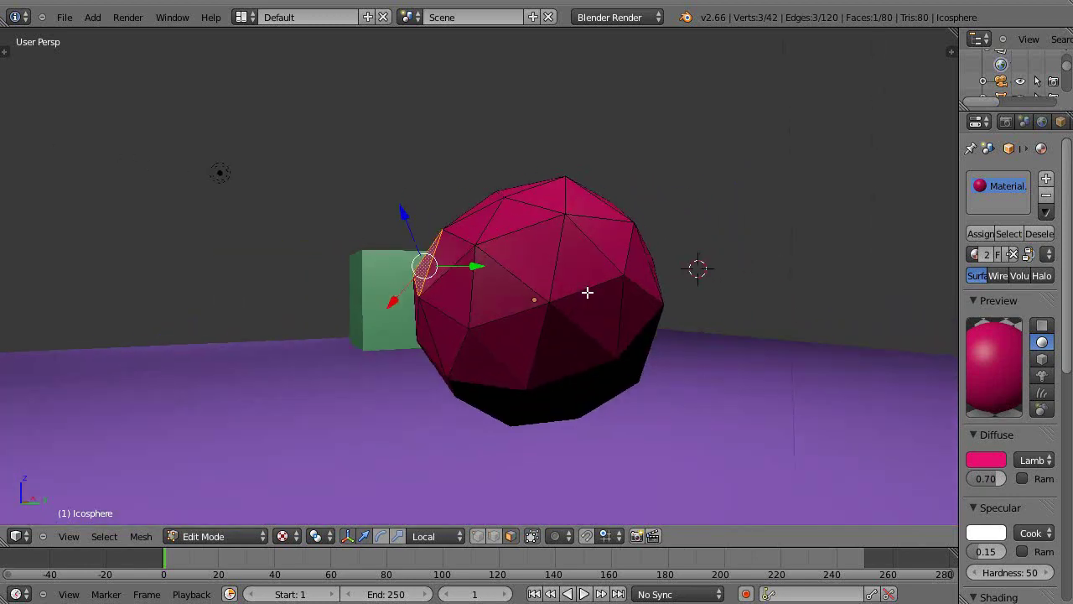
pyautogui.scroll(4, 477, 307)
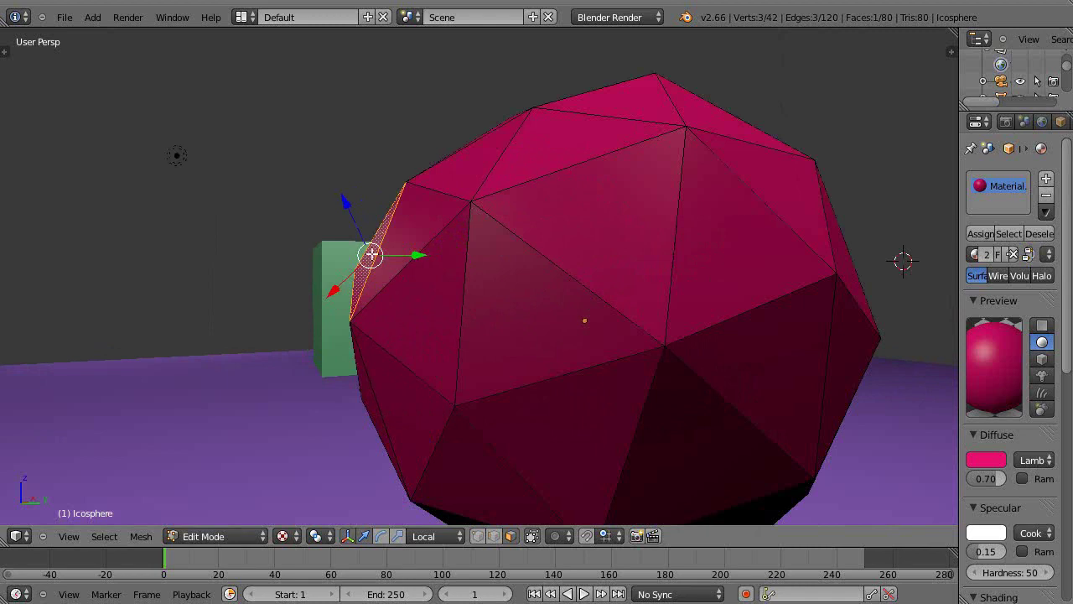
pyautogui.moveTo(344, 207)
pyautogui.mouseDown()
pyautogui.moveTo(309, 123)
pyautogui.moveTo(362, 240)
pyautogui.moveTo(354, 208)
pyautogui.mouseUp()
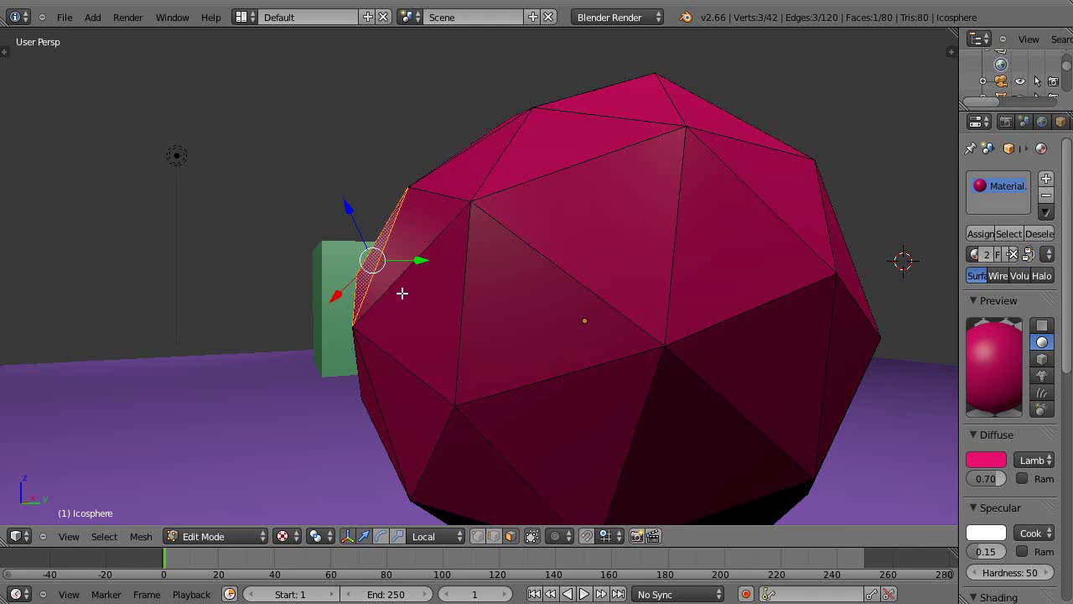
# Set the transform orientation to Normal and select the icosphere's left triangle face.
pyautogui.click(435, 536)
pyautogui.click(427, 466)
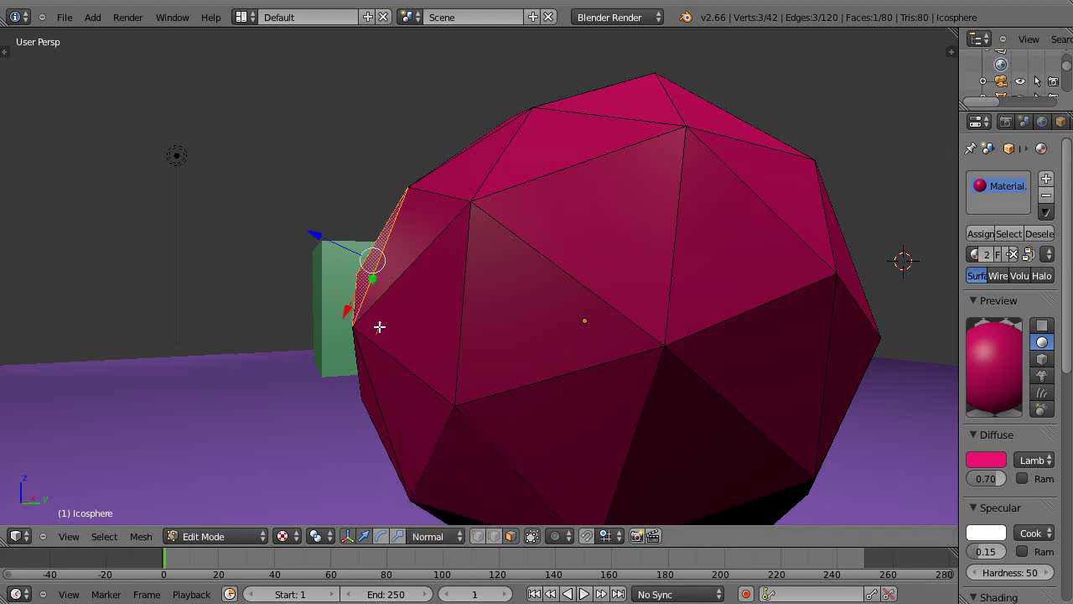
pyautogui.moveTo(378, 326); pyautogui.dragTo(422, 331, button='middle')
pyautogui.rightClick(646, 234)
pyautogui.moveTo(646, 234); pyautogui.dragTo(585, 224, button='middle')
pyautogui.rightClick(477, 255)
pyautogui.rightClick(658, 210)
pyautogui.moveTo(668, 243); pyautogui.dragTo(708, 242, button='middle')
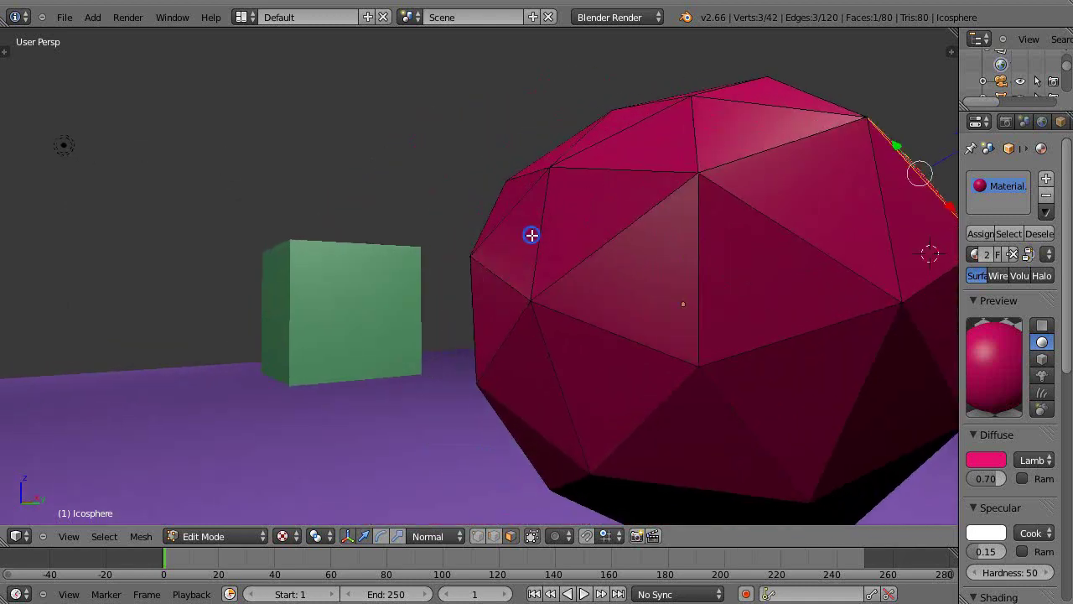
pyautogui.rightClick(532, 235)
# Push the selected face outward 0.6245 along its normal using G Z Z.
pyautogui.moveTo(474, 213)
pyautogui.mouseDown()
pyautogui.moveTo(364, 160)
pyautogui.moveTo(565, 252)
pyautogui.moveTo(469, 223)
pyautogui.mouseUp()
pyautogui.click(487, 229)
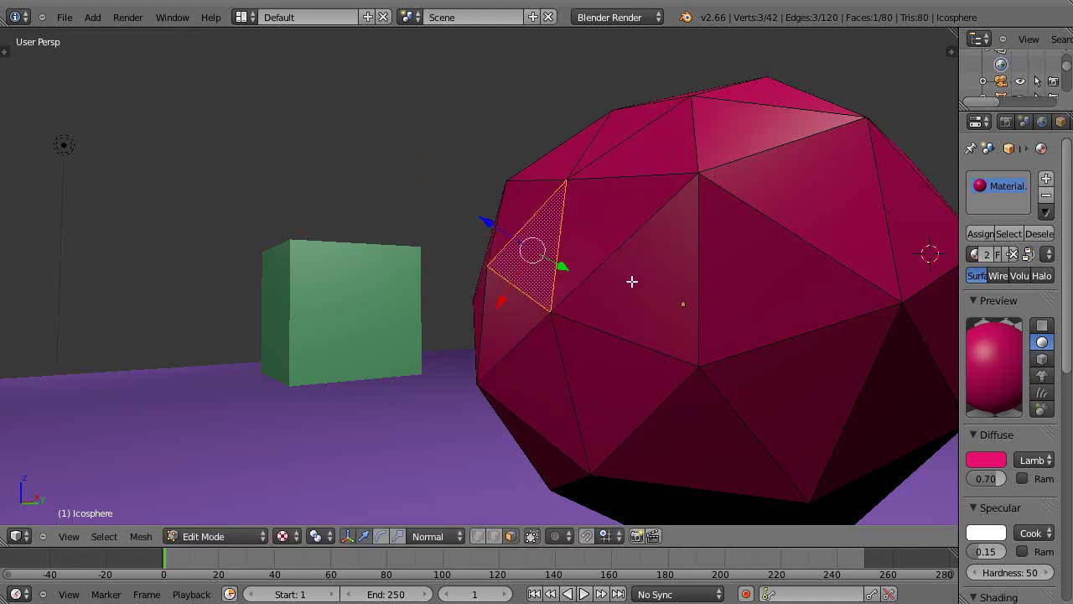
pyautogui.press('g')
pyautogui.press('z')
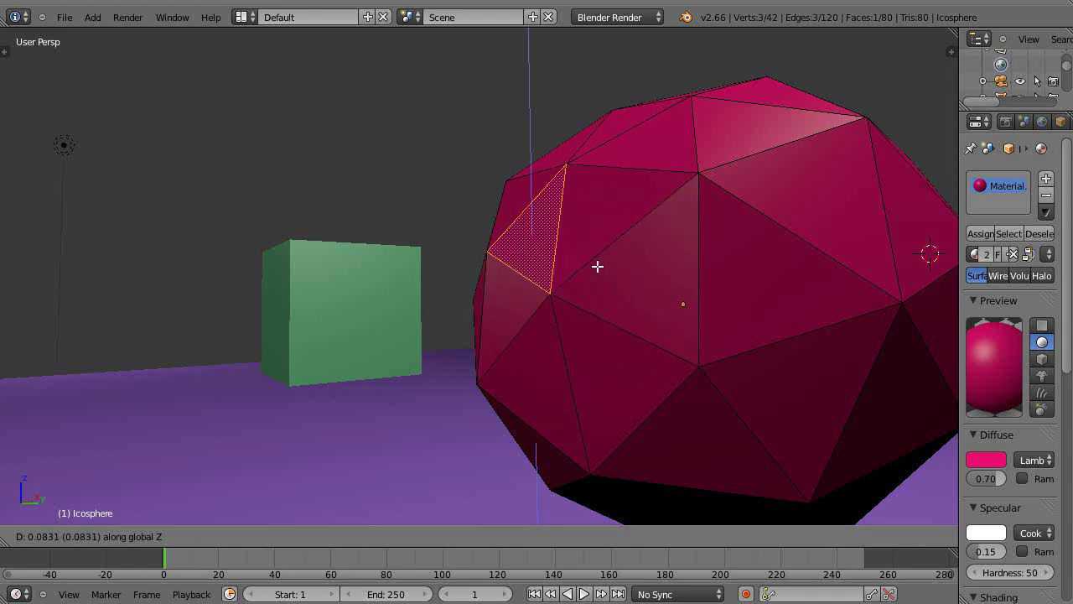
pyautogui.press('Escape')
pyautogui.press('g')
pyautogui.press('z')
pyautogui.press('z')
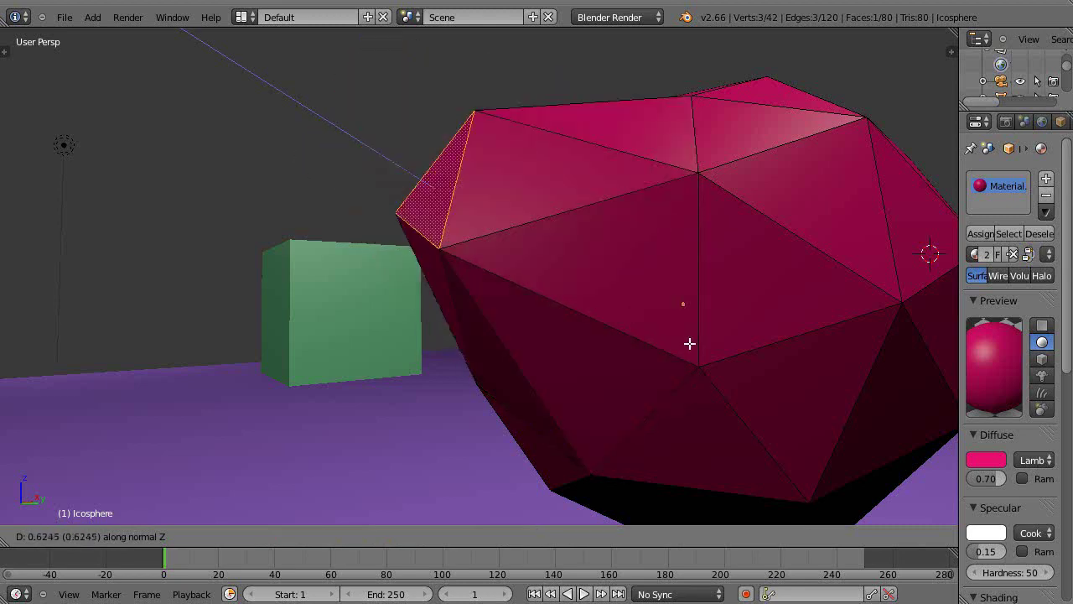
pyautogui.click(495, 310)
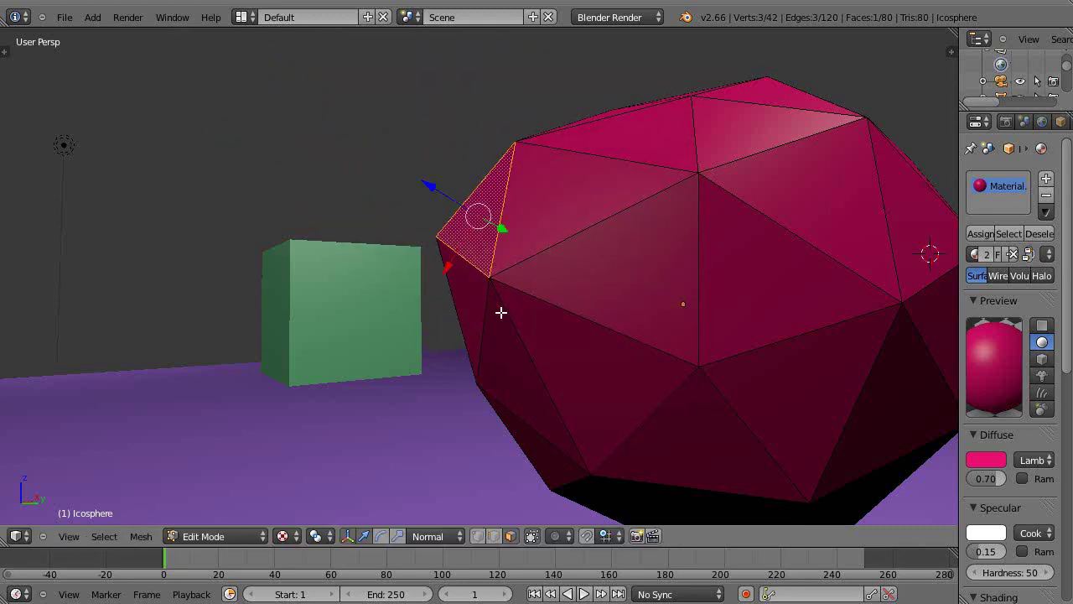
# Switch to vertex select mode and select the icosphere's top vertex.
pyautogui.scroll(-3, 501, 311)
pyautogui.moveTo(505, 312); pyautogui.dragTo(481, 322, button='middle')
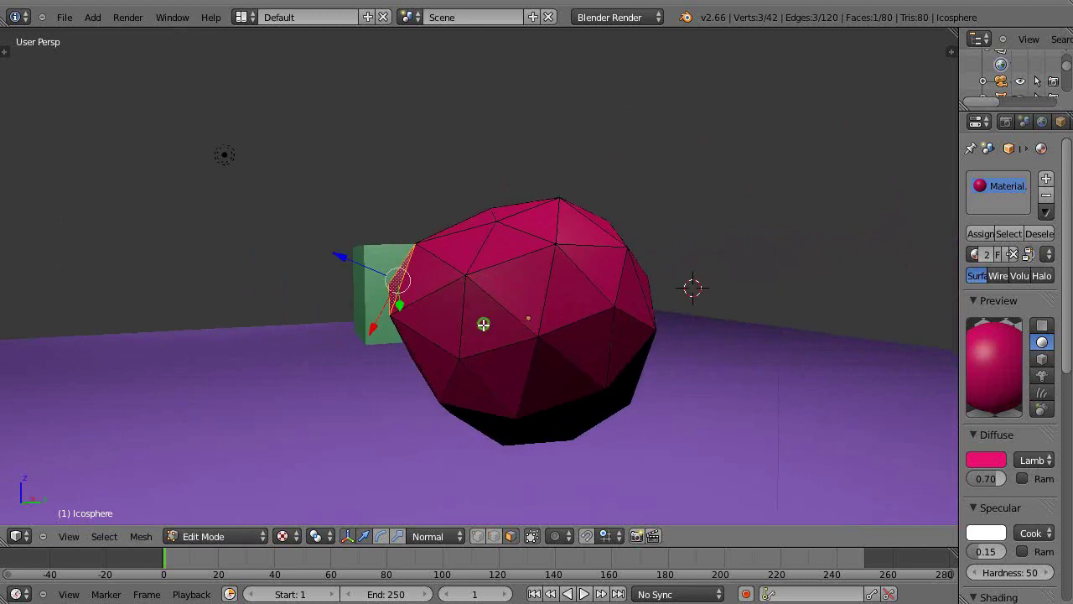
pyautogui.click(477, 535)
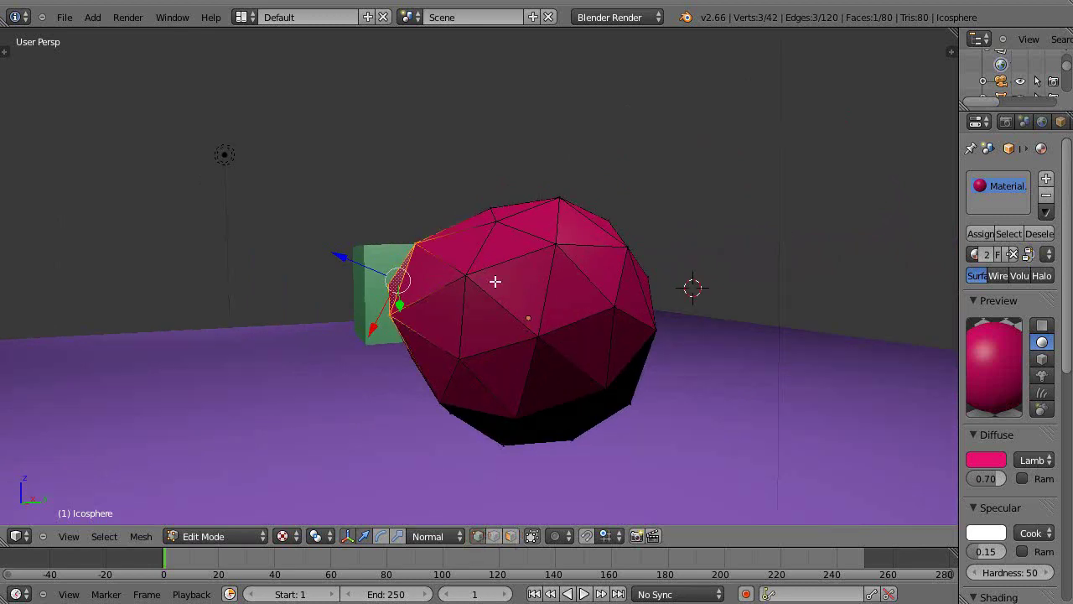
pyautogui.rightClick(495, 220)
pyautogui.scroll(2, 526, 285)
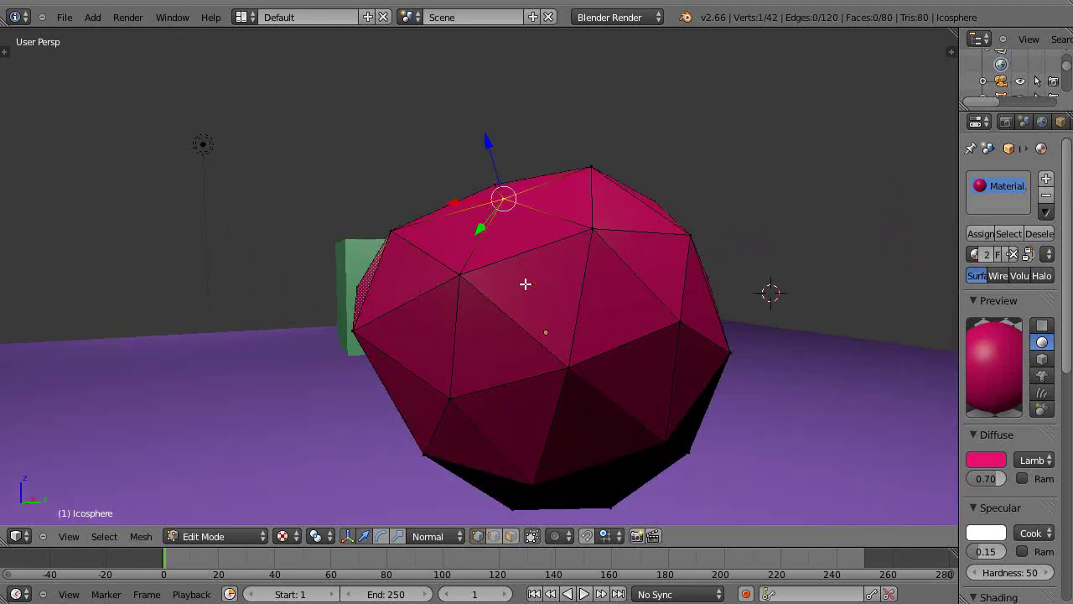
# Pull the selected top vertex outward into a pointed peak.
pyautogui.moveTo(499, 279); pyautogui.dragTo(439, 232, button='middle')
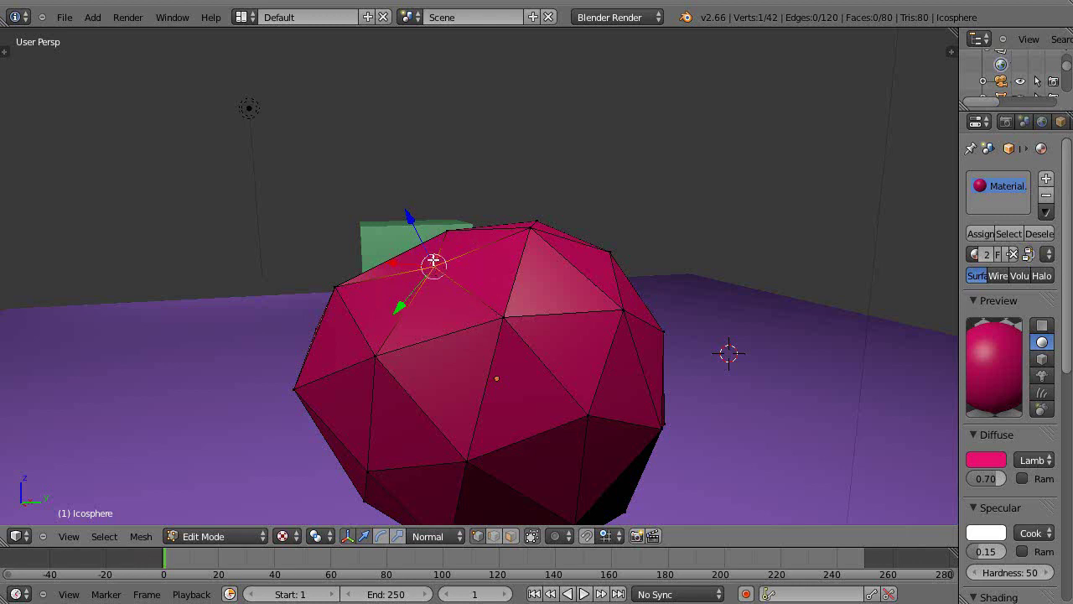
pyautogui.press('g')
pyautogui.click(374, 137)
# Select another icosphere vertex and pull it outward along its normal into a point.
pyautogui.moveTo(491, 294); pyautogui.dragTo(529, 305, button='middle')
pyautogui.rightClick(506, 292)
pyautogui.moveTo(596, 343); pyautogui.dragTo(635, 330, button='middle')
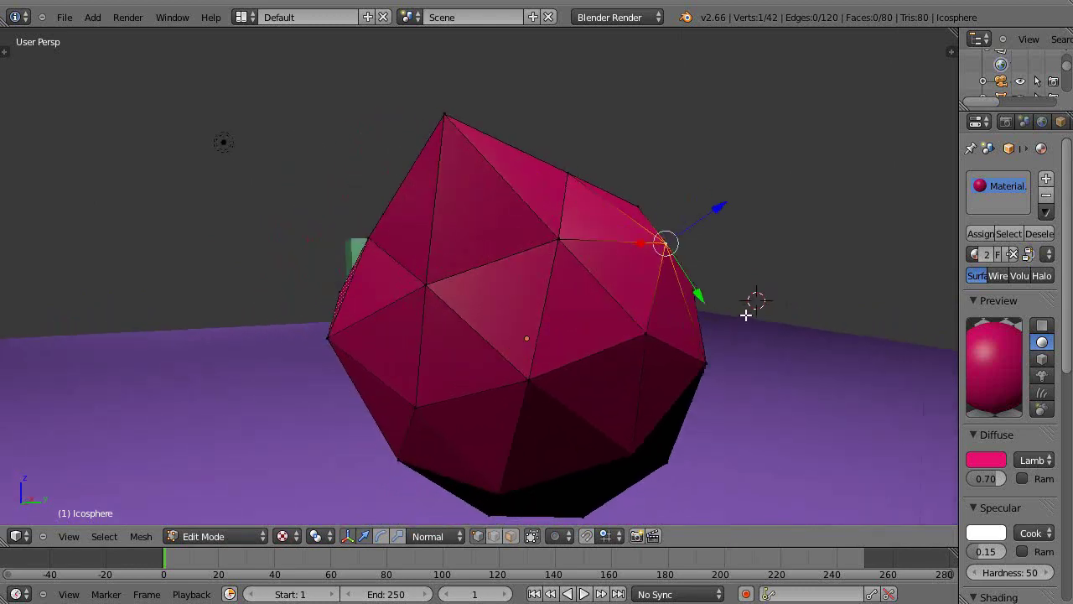
pyautogui.press('g')
pyautogui.press('z')
pyautogui.press('z')
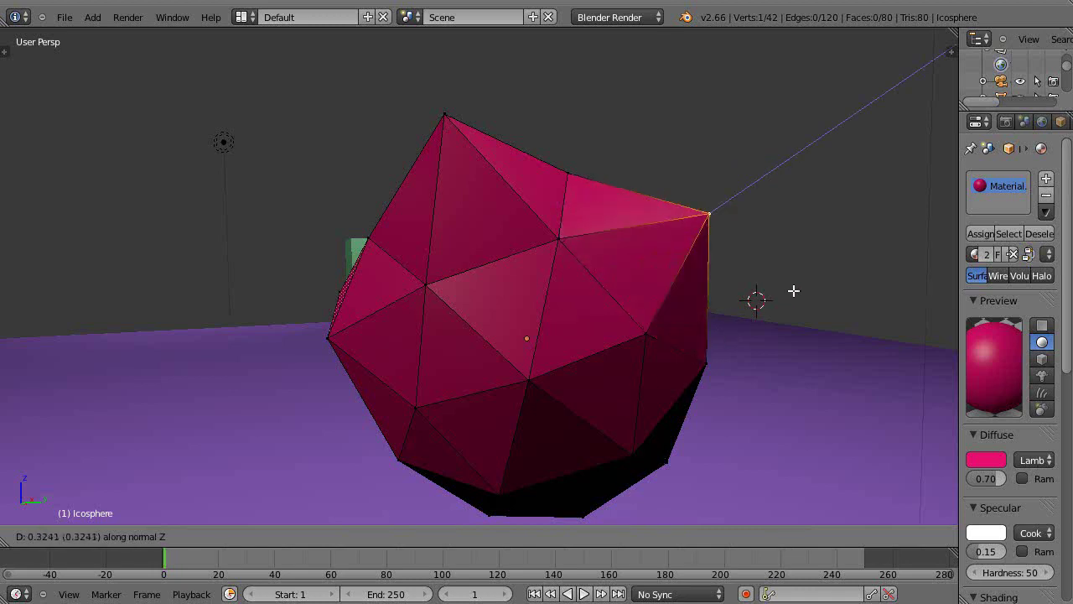
pyautogui.click(822, 278)
pyautogui.scroll(-2, 592, 319)
pyautogui.moveTo(439, 348); pyautogui.dragTo(526, 356, button='middle')
pyautogui.scroll(3, 573, 396)
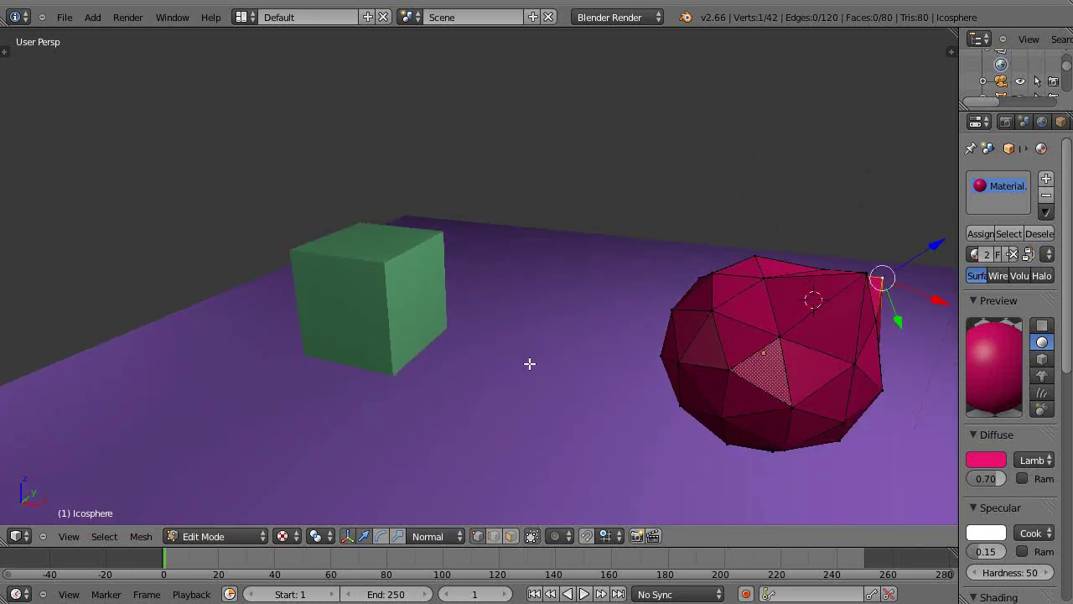
pyautogui.scroll(-1, 530, 363)
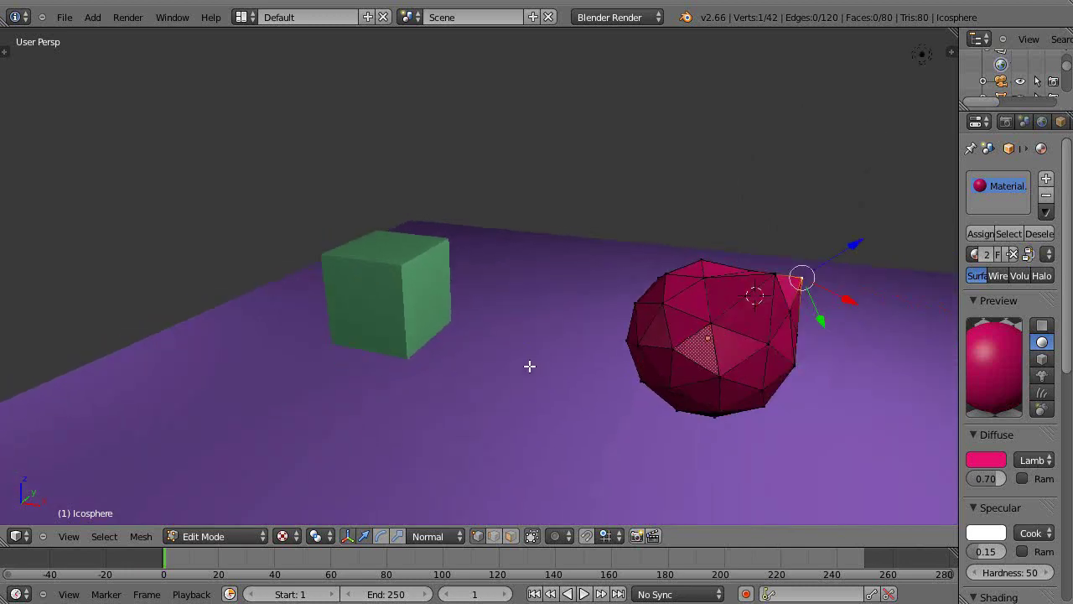